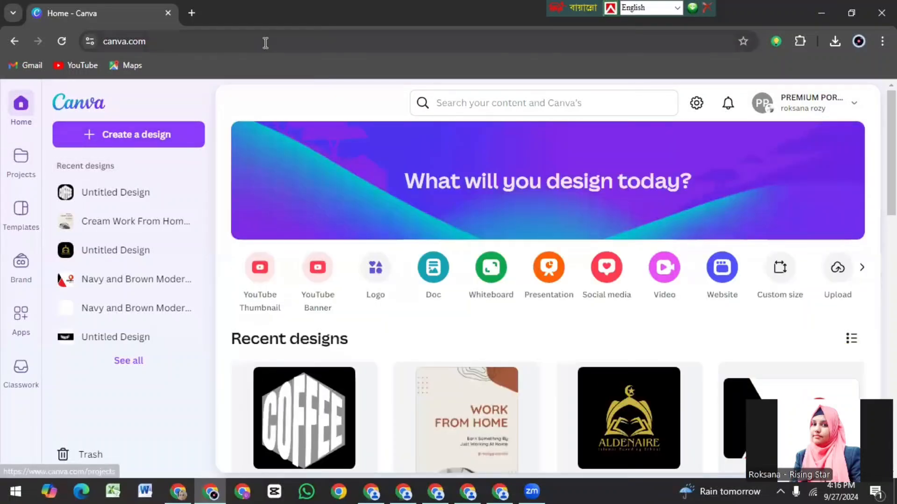
Step: Create a blank 500 × 500 px logo design and add a pentagon shape to the page
click(127, 137)
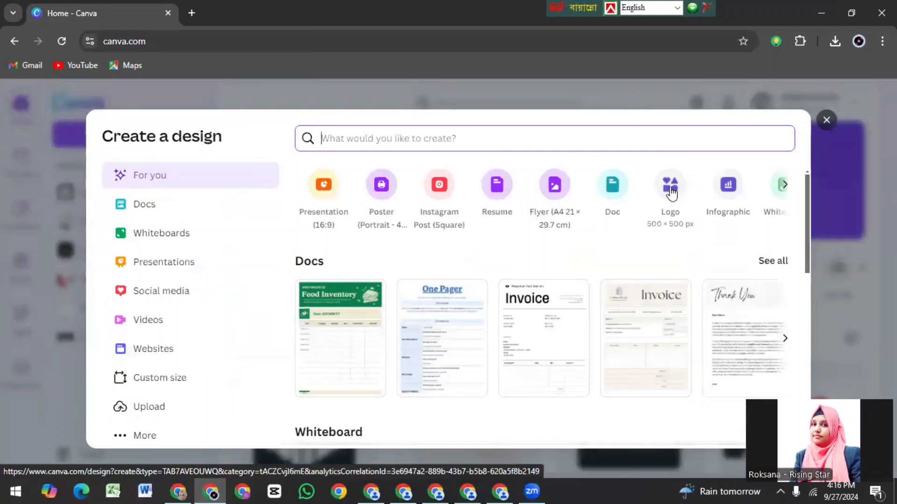
click(671, 190)
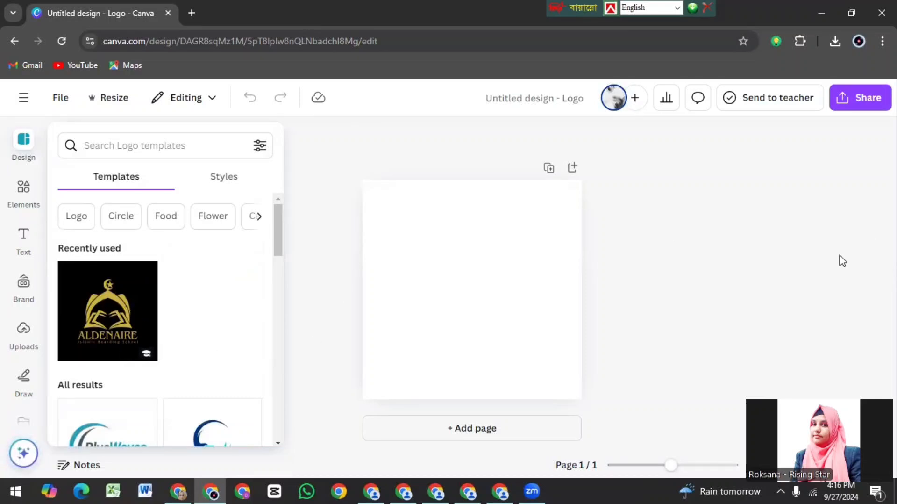
click(26, 195)
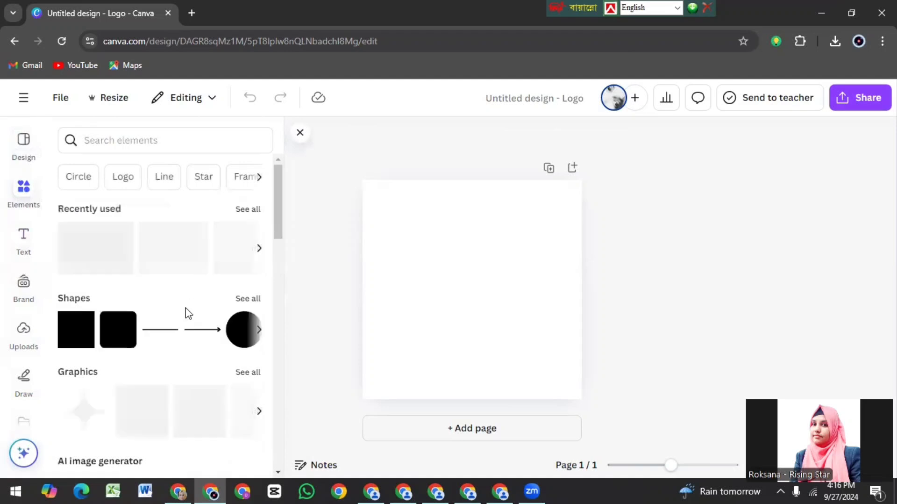
click(248, 300)
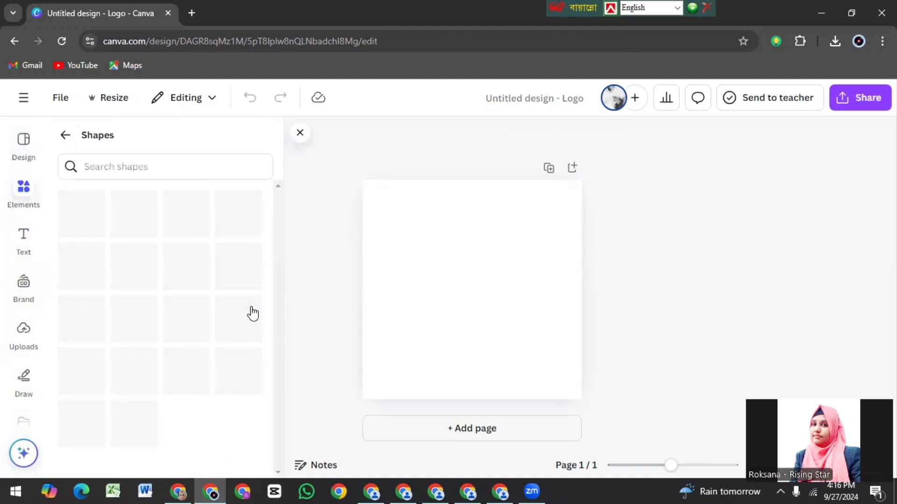
drag(282, 270, 277, 346)
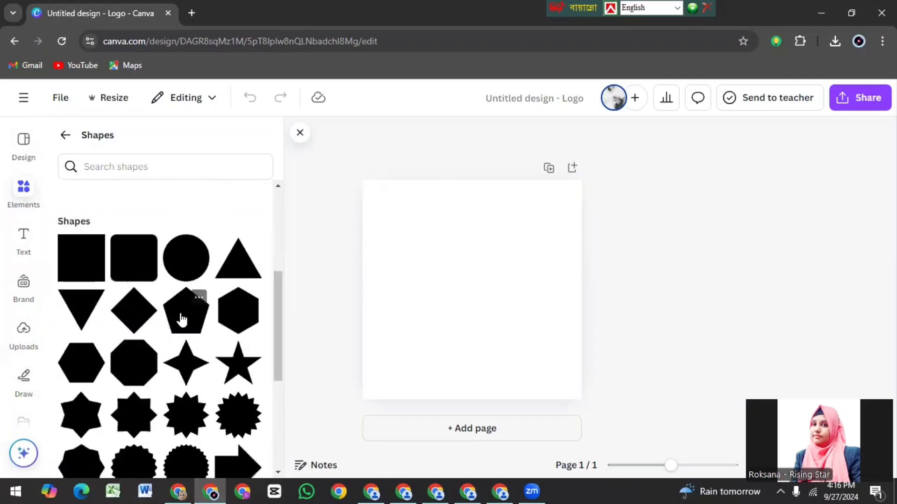
click(193, 327)
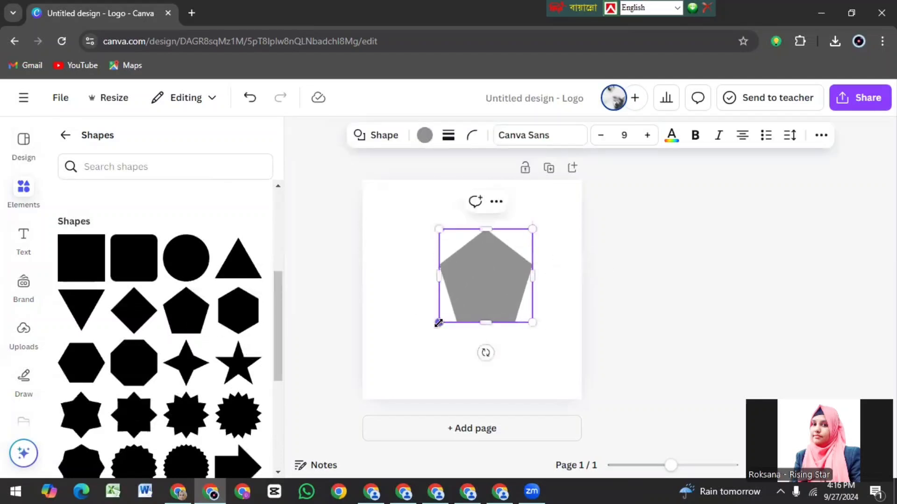
Step: Enlarge the gray pentagon until it nearly fills the page and center it
mouse_move(439, 322)
mouse_down()
mouse_move(389, 373)
mouse_move(440, 322)
mouse_up()
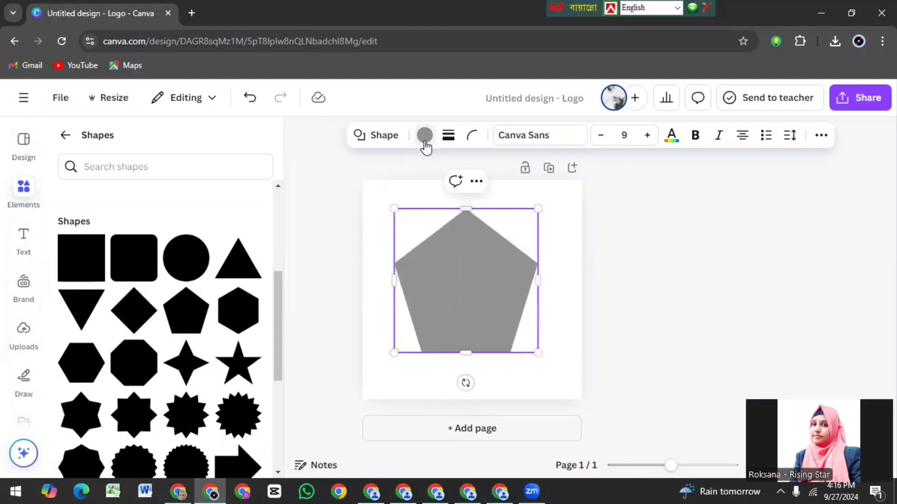
click(425, 143)
click(542, 288)
click(465, 271)
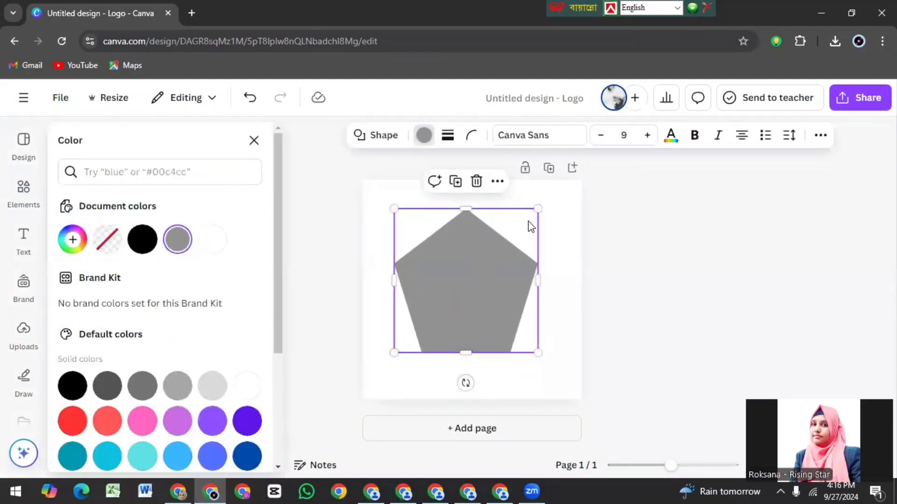
drag(536, 208, 578, 178)
drag(519, 259, 509, 282)
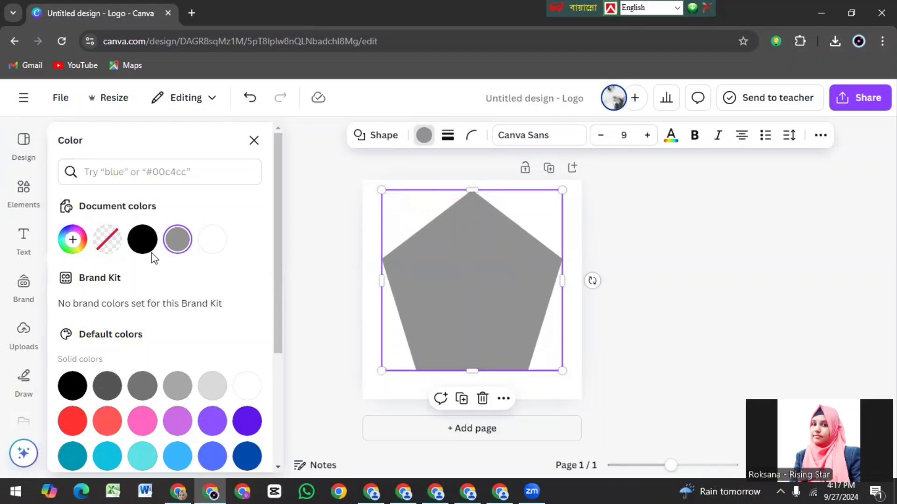
Step: Search the Canva apps for TYPOCRAFT and open the TypeCraft app
scroll(31, 327, down, 4)
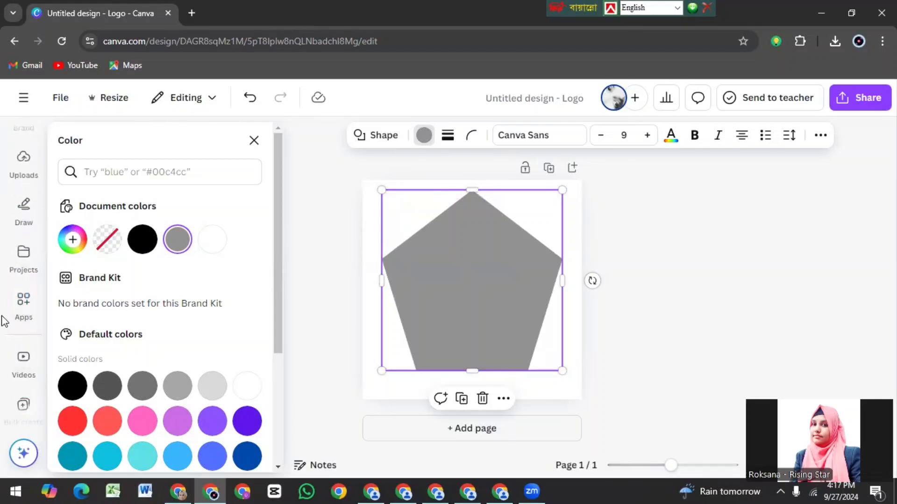
click(36, 313)
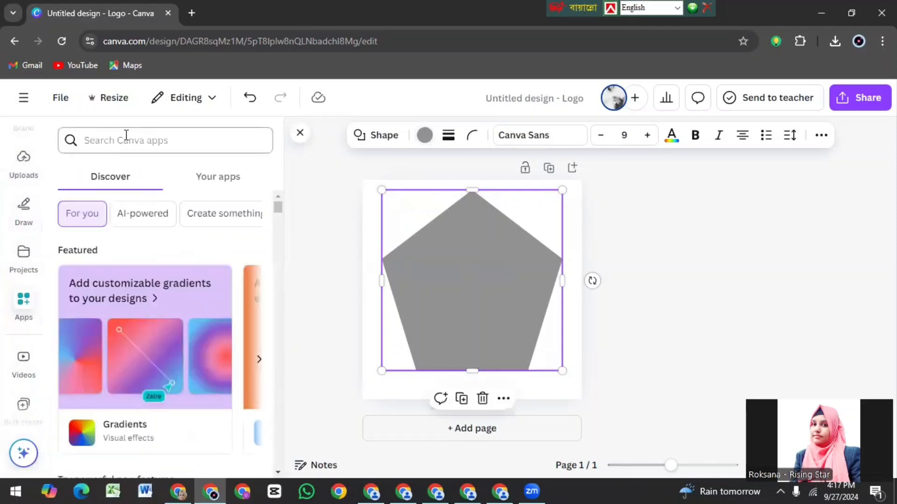
click(126, 141)
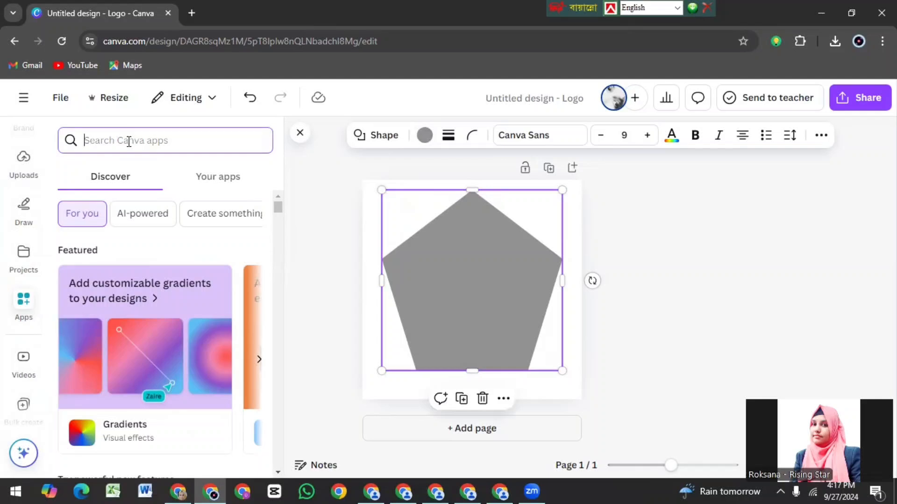
text(TY)
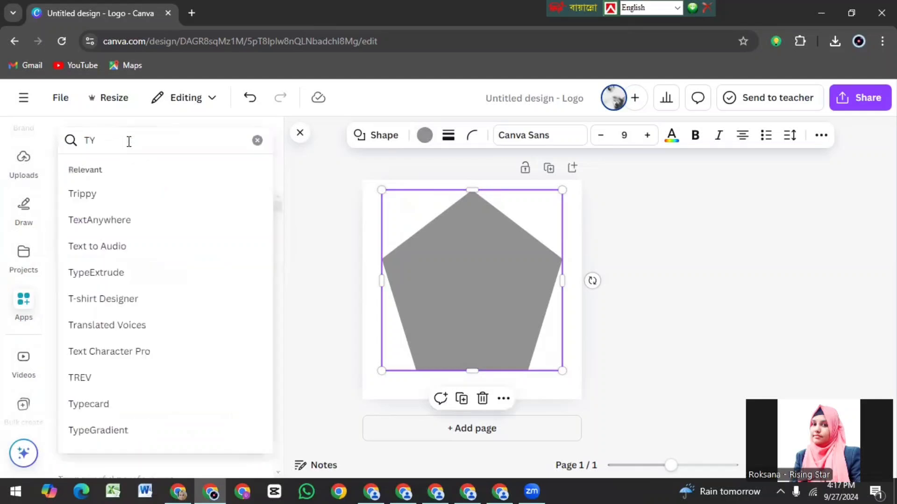
text(POCRAFT)
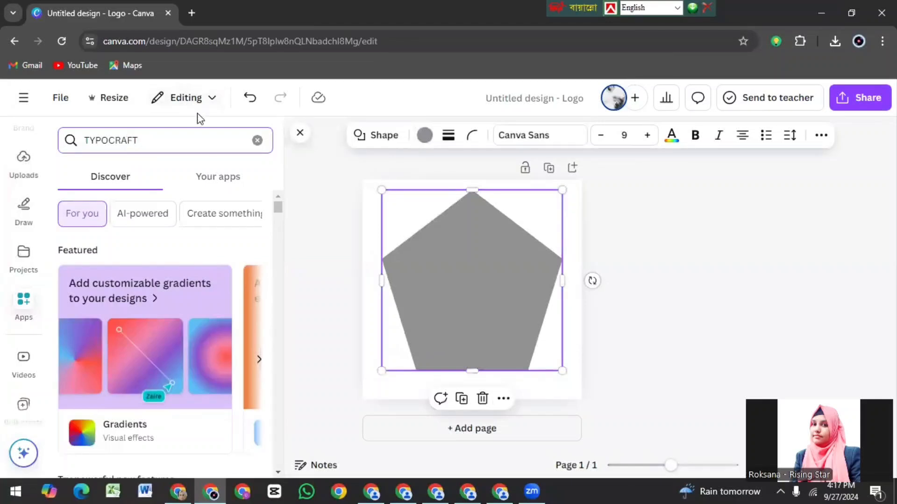
key(Return)
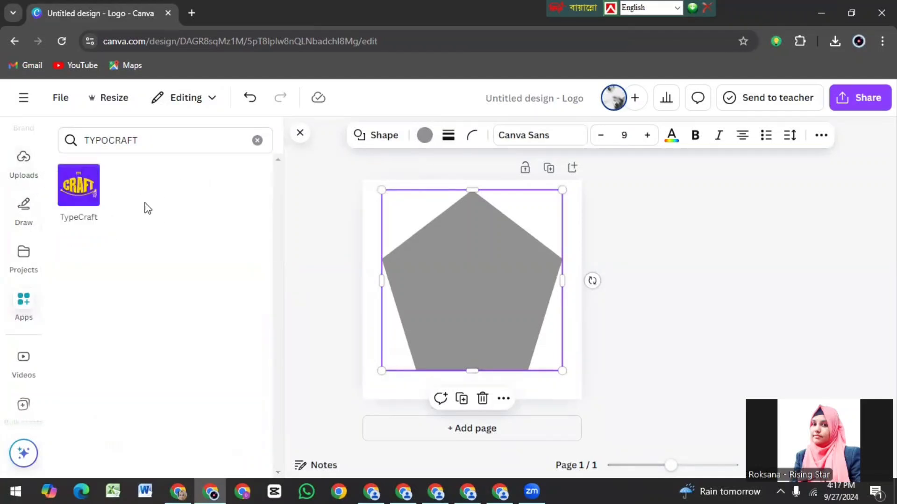
mouse_move(78, 194)
click(75, 188)
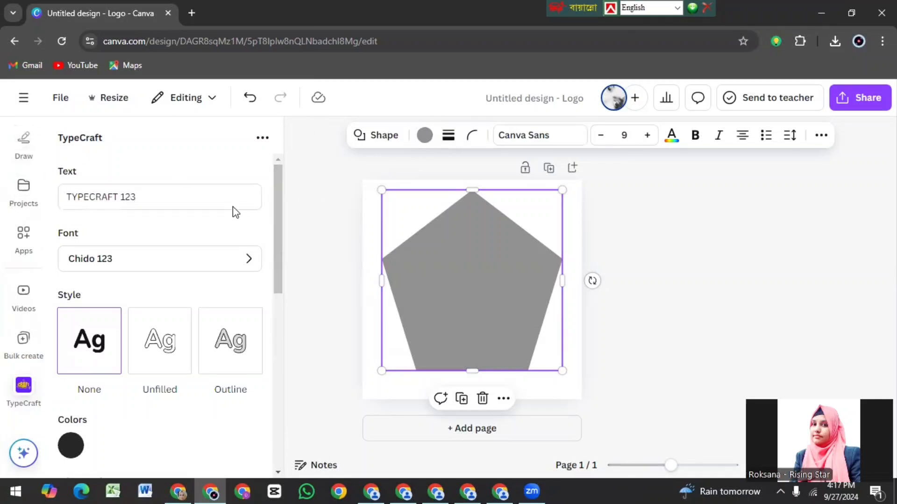
Step: Replace the TypeCraft sample text with COFFEE and set its font to Anton Regular 123
click(140, 197)
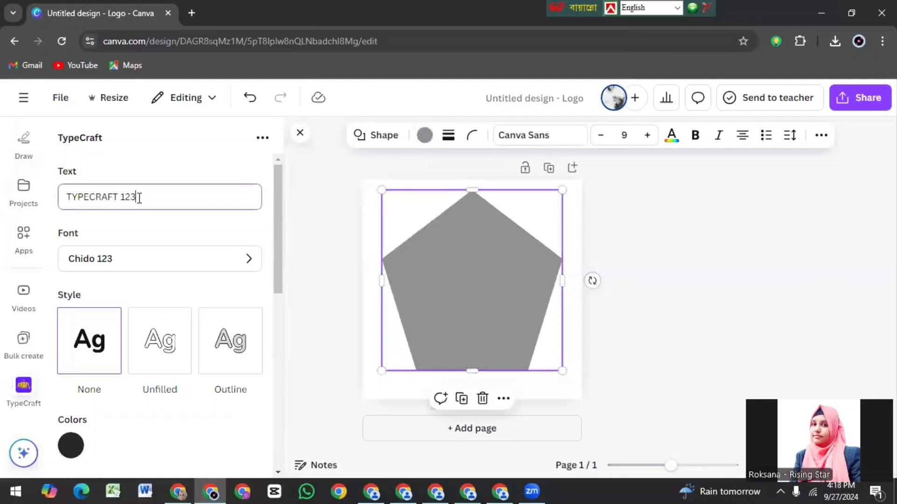
key(BackSpace)
key(BackSpace)
key(BackSpace)
key(BackSpace)
key(BackSpace)
key(BackSpace)
key(BackSpace)
key(BackSpace)
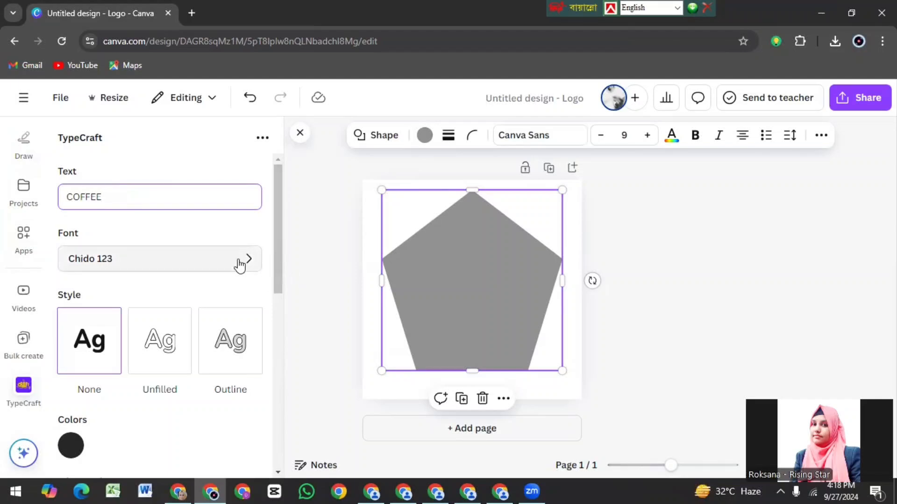
click(214, 262)
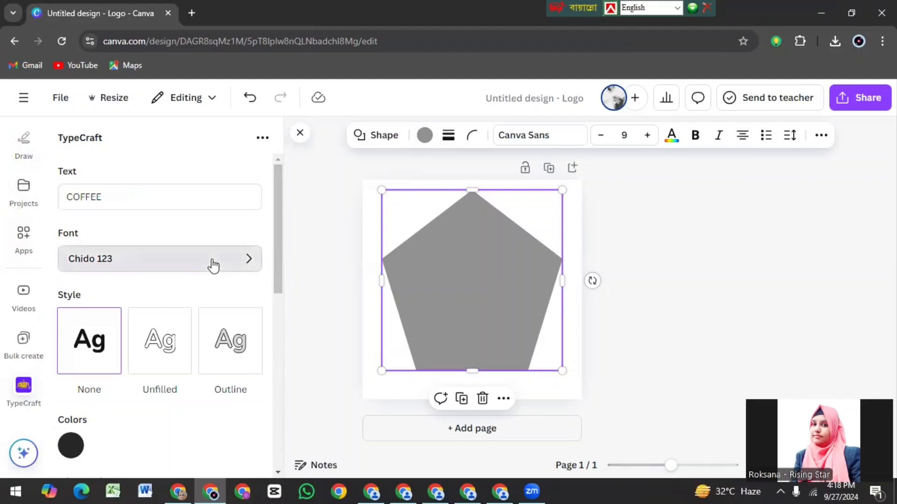
drag(278, 174, 286, 191)
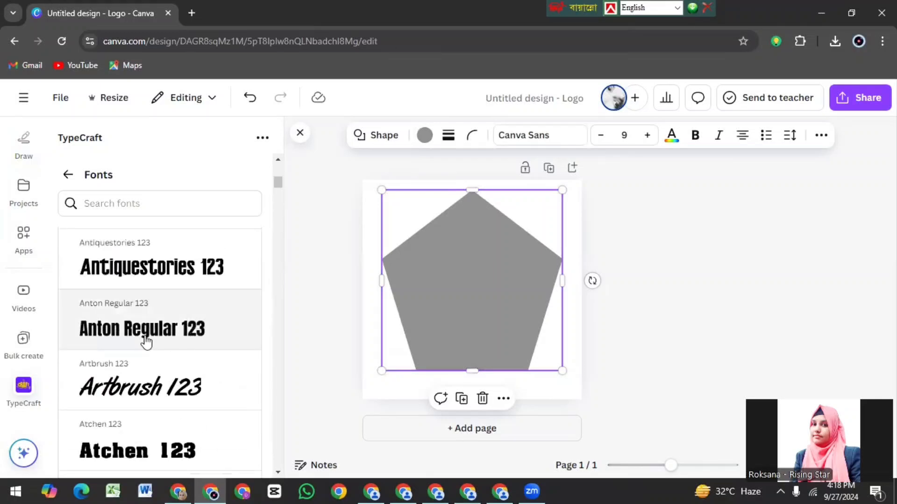
click(169, 343)
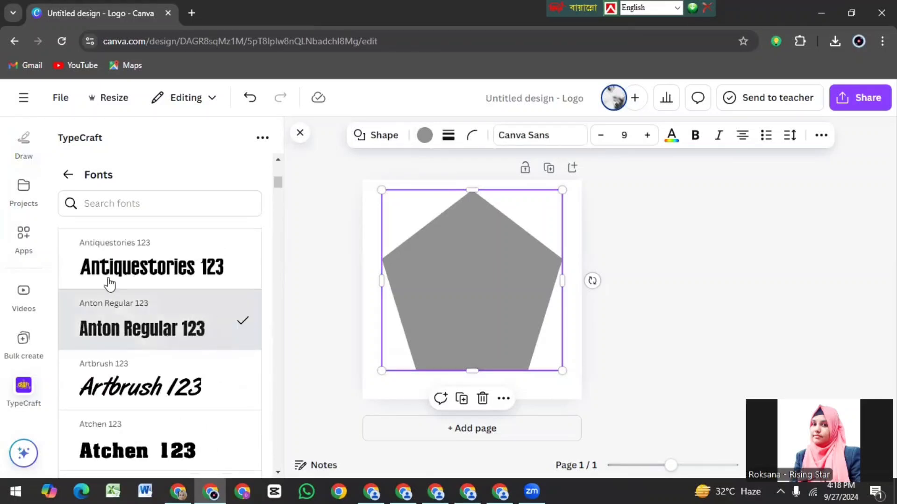
click(69, 176)
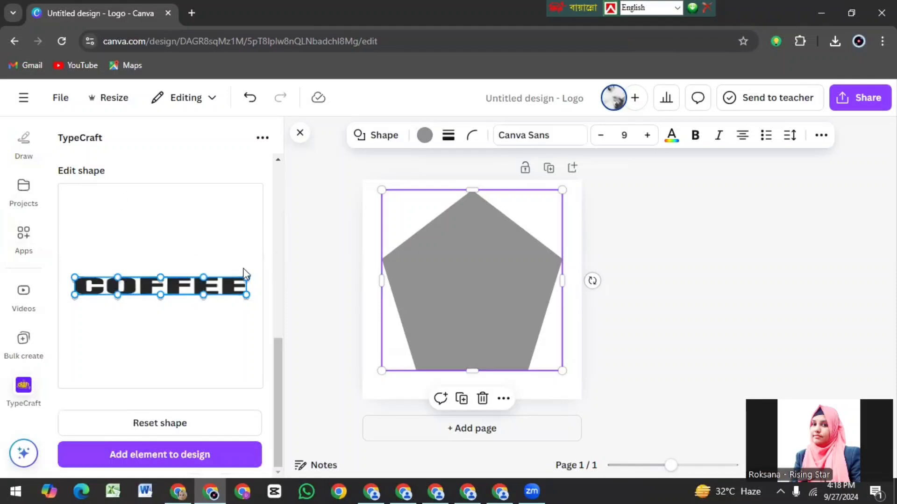
Step: Bulge the COFFEE text vertically by moving its upper middle point up and its lower middle point down
drag(280, 376, 281, 278)
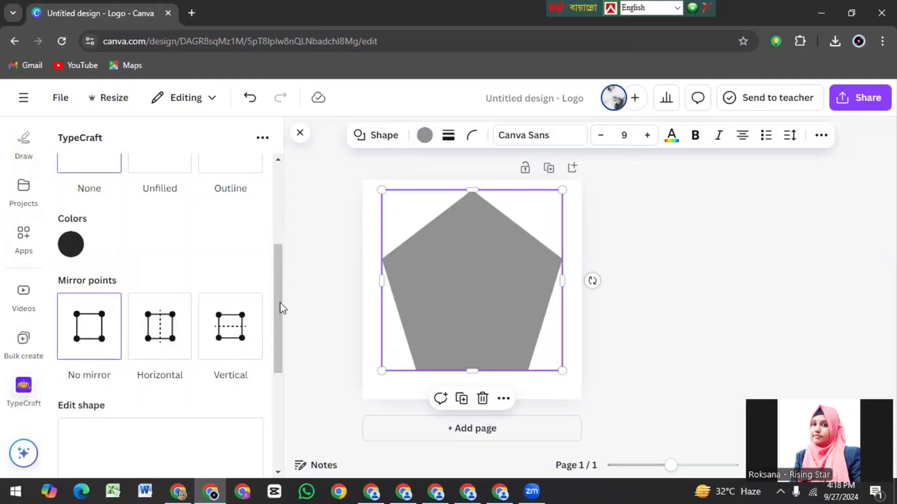
drag(280, 304, 280, 387)
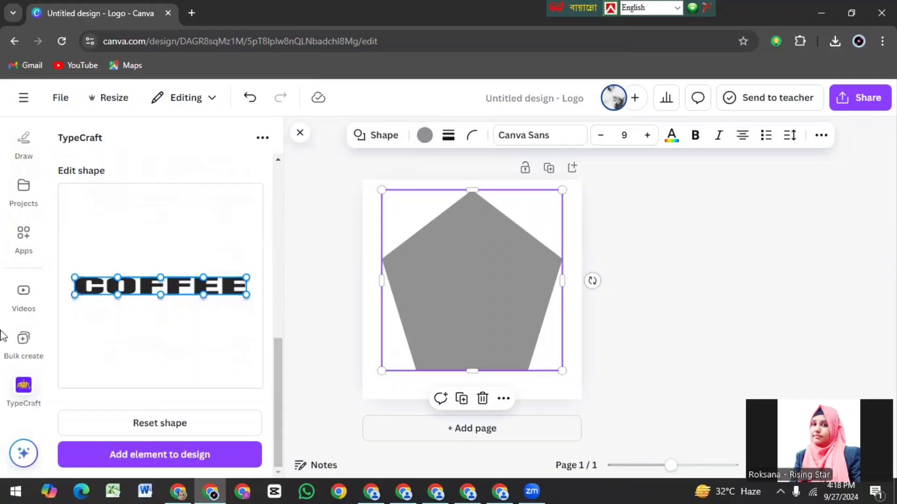
drag(161, 274, 163, 224)
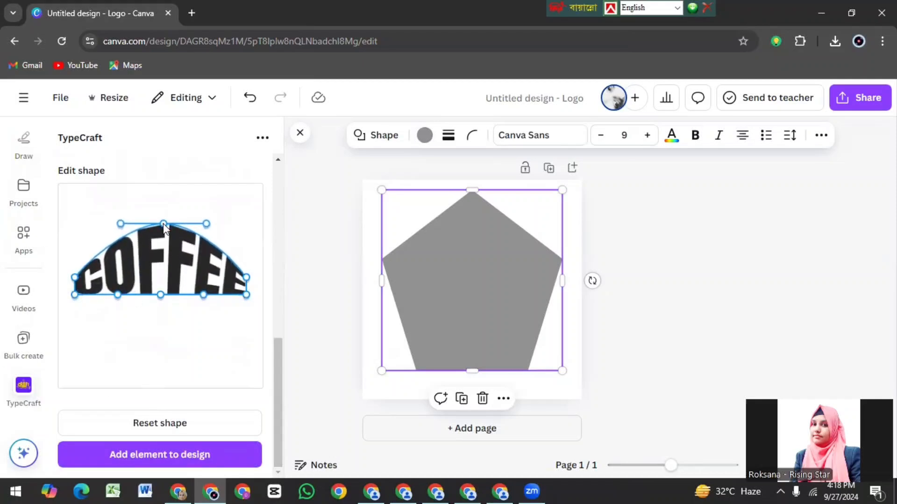
drag(160, 293, 160, 360)
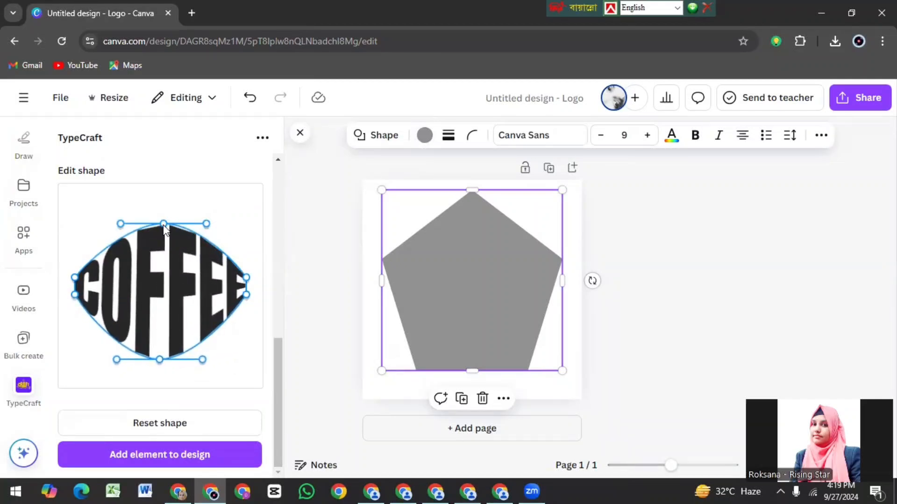
drag(163, 225, 165, 205)
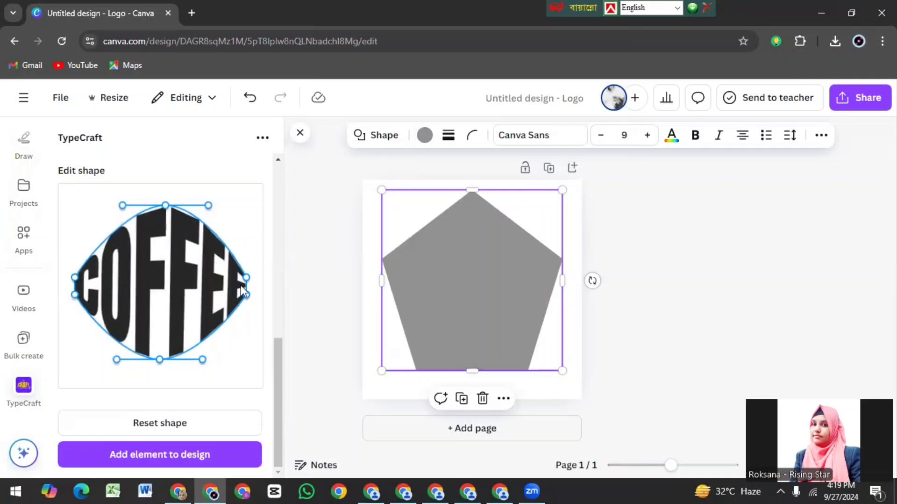
Step: Make both ends of the COFFEE text taller by spreading the upper and lower corner points apart
drag(247, 296, 246, 323)
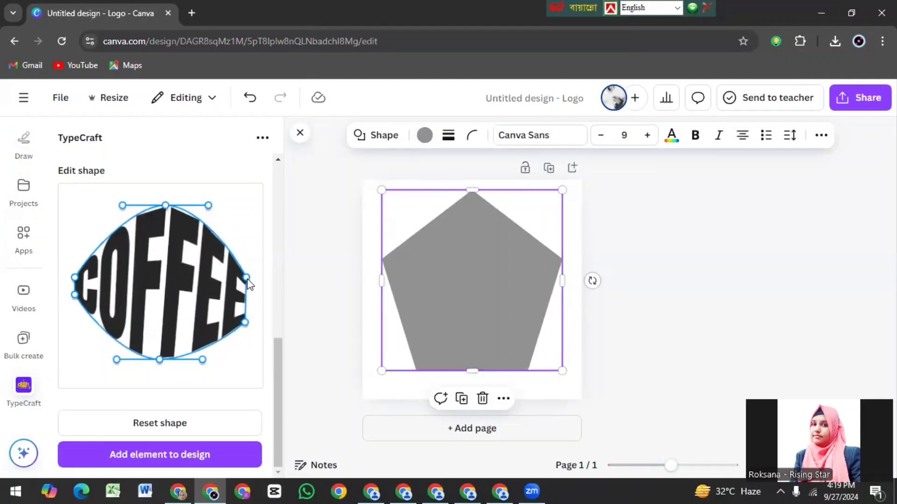
drag(247, 278, 245, 250)
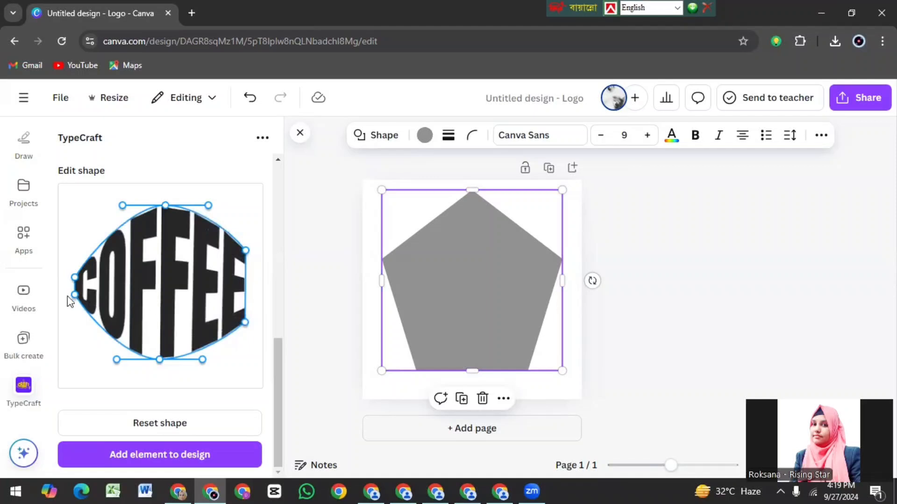
drag(77, 295, 78, 322)
drag(77, 279, 82, 249)
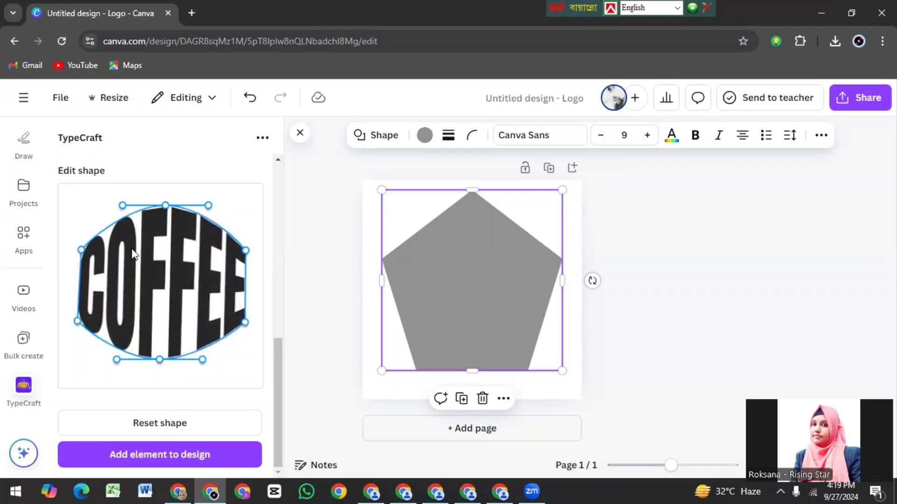
Step: Pull the four curve handles of the COFFEE text inward so its upper and lower edges form a straight-sided hexagon
drag(209, 204, 205, 221)
drag(123, 204, 127, 217)
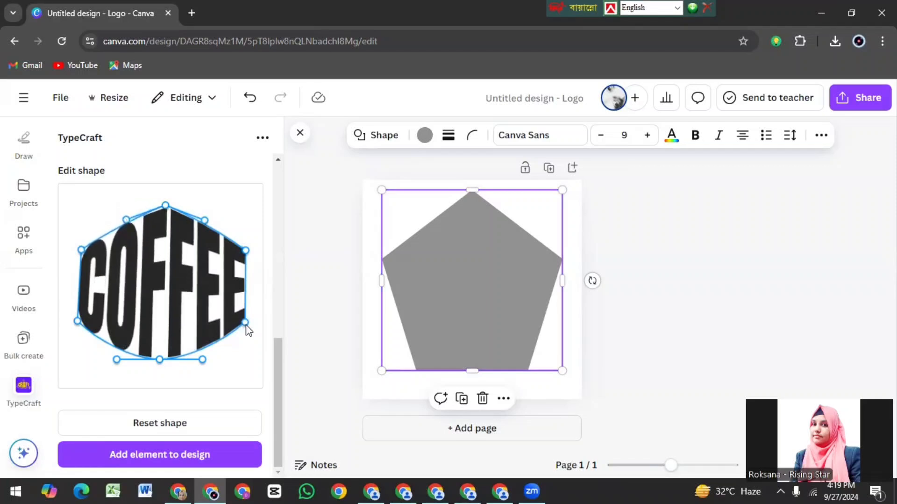
drag(202, 358, 201, 342)
drag(117, 360, 123, 347)
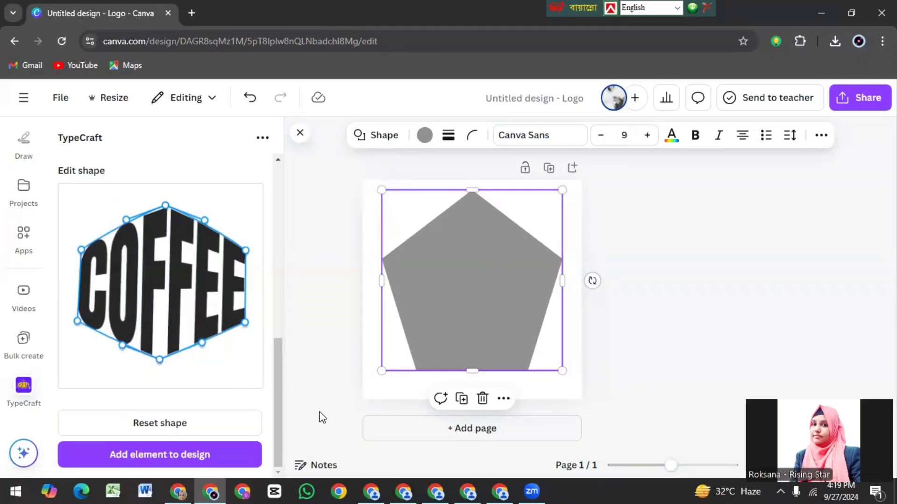
Step: Add the warped COFFEE text to the design, enlarge it and center it over the pentagon
click(167, 455)
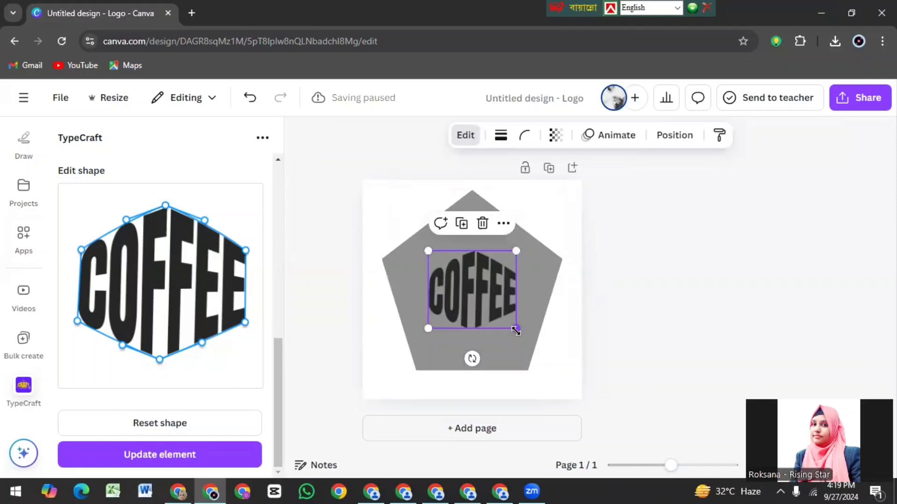
drag(515, 329, 569, 375)
mouse_move(477, 324)
mouse_down()
mouse_move(449, 296)
mouse_move(471, 310)
mouse_up()
mouse_move(546, 354)
mouse_down()
mouse_move(553, 363)
mouse_move(534, 344)
mouse_up()
drag(477, 303, 482, 298)
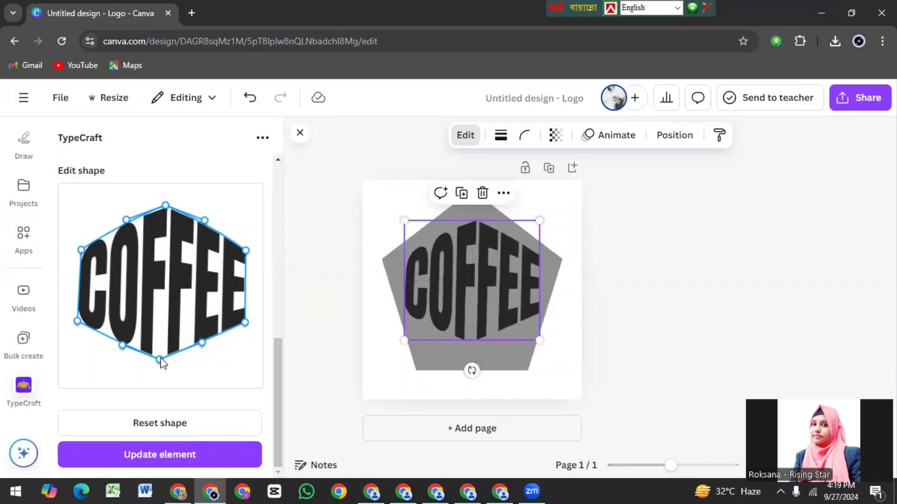
Step: Reshape the COFFEE text outline into a pentagon by raising its upper middle point, leveling the lower edge and moving the lower corners inward
drag(166, 206, 164, 187)
drag(159, 359, 159, 381)
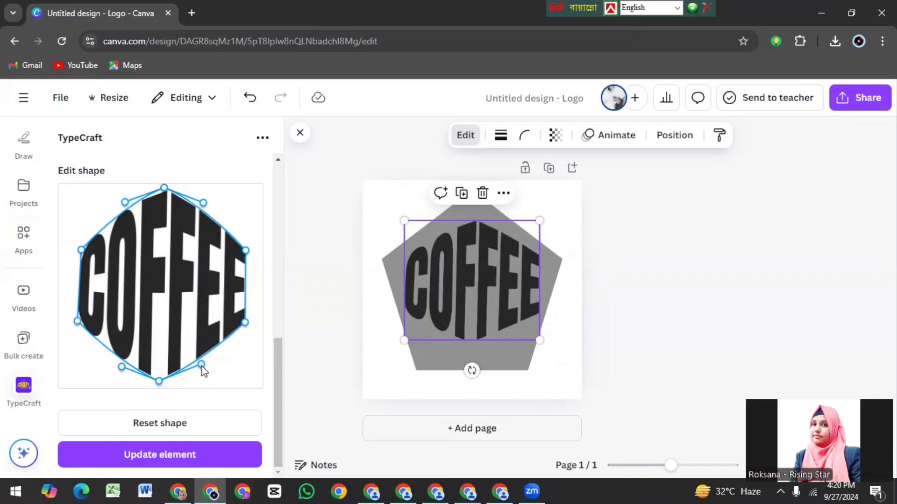
mouse_move(201, 364)
mouse_down()
mouse_move(216, 379)
mouse_move(207, 354)
mouse_up()
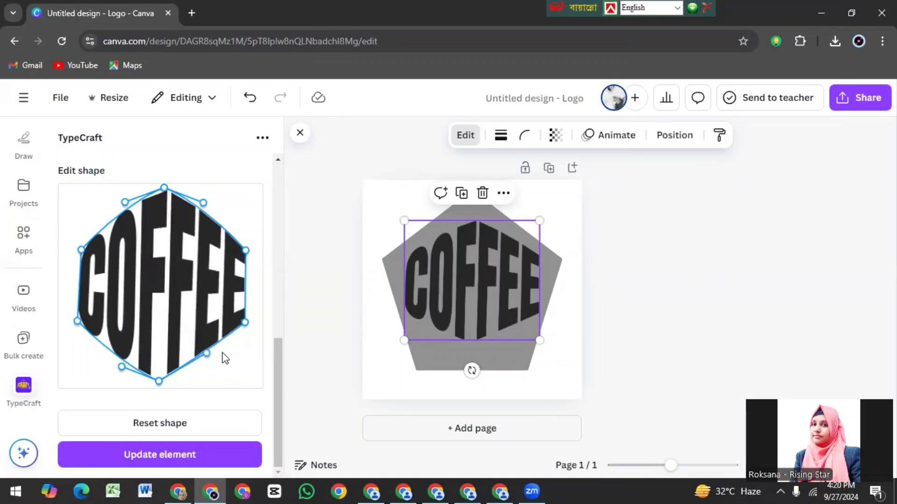
drag(159, 381, 166, 358)
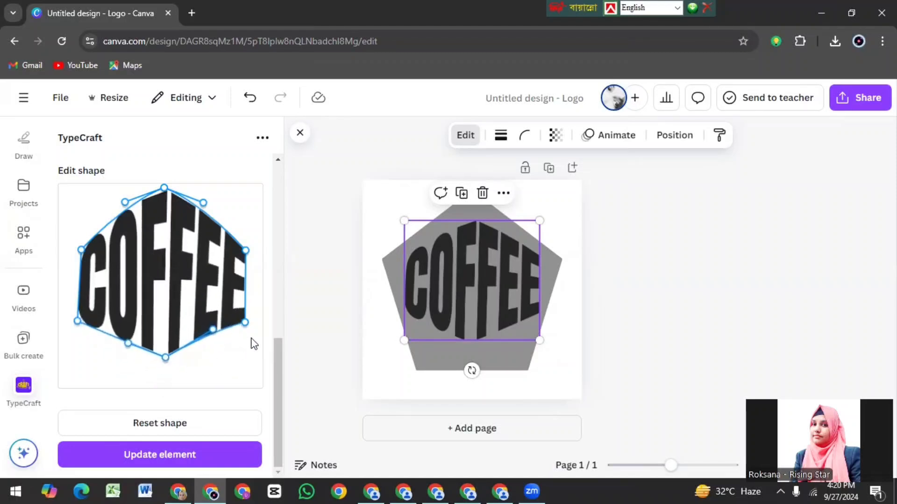
drag(243, 326, 200, 363)
drag(77, 321, 134, 358)
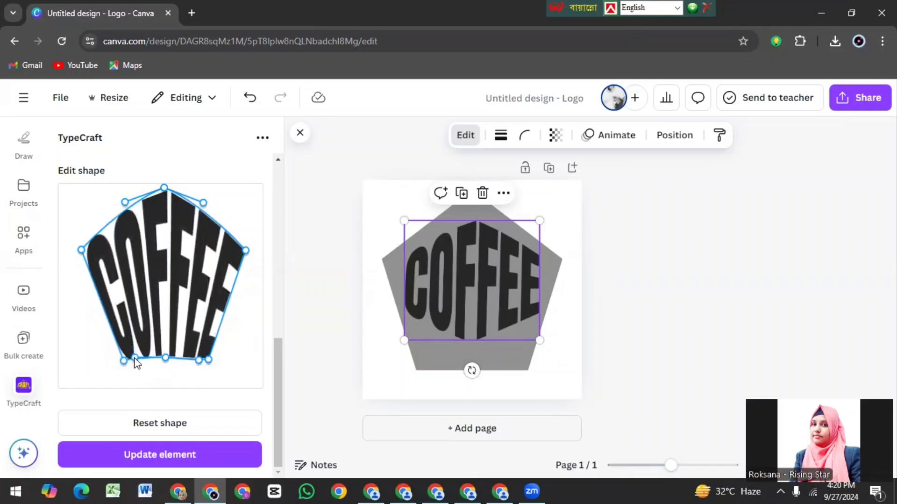
Step: Apply the pentagon warp to the COFFEE text in the design, enlarge it and center it over the gray pentagon
click(171, 460)
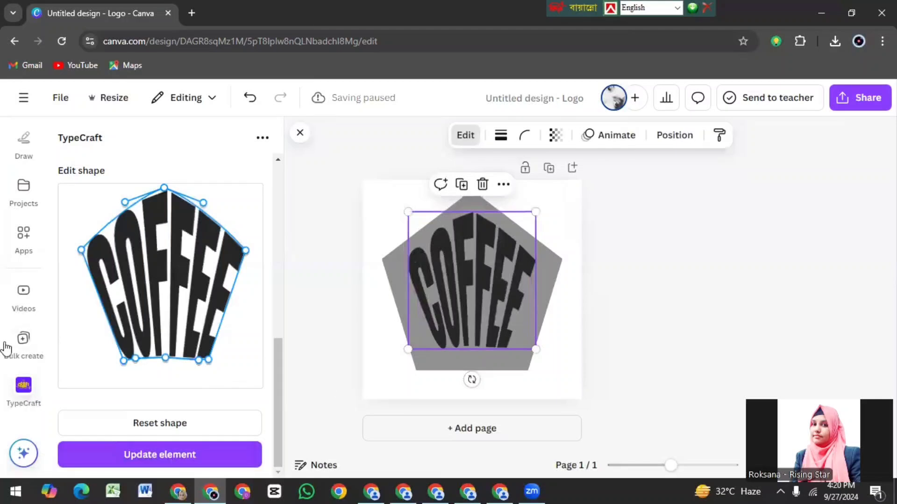
drag(536, 349, 562, 377)
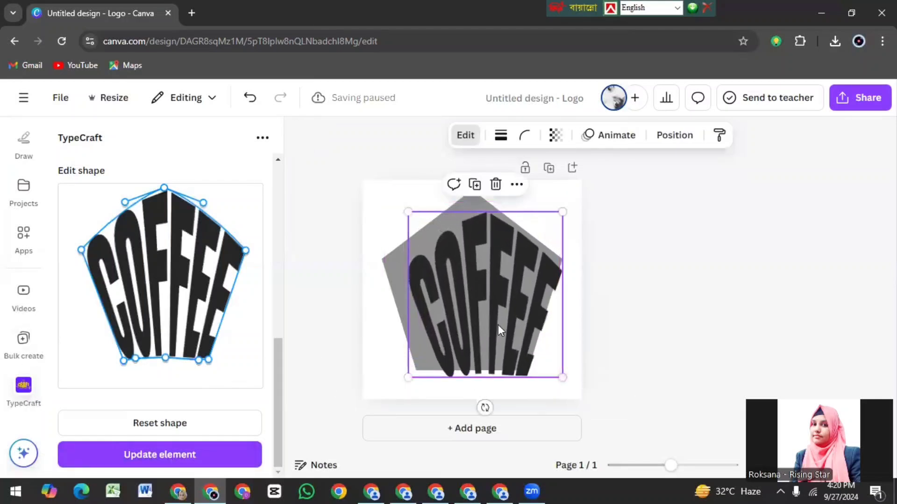
drag(501, 330, 484, 318)
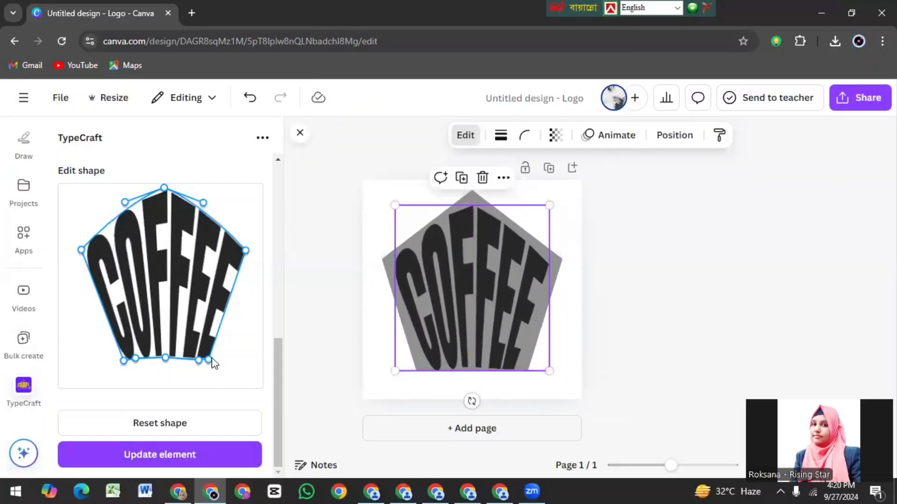
Step: Widen the COFFEE outline by moving its lower and side corners outward, update the element and shift it slightly right over the pentagon
drag(211, 359, 220, 359)
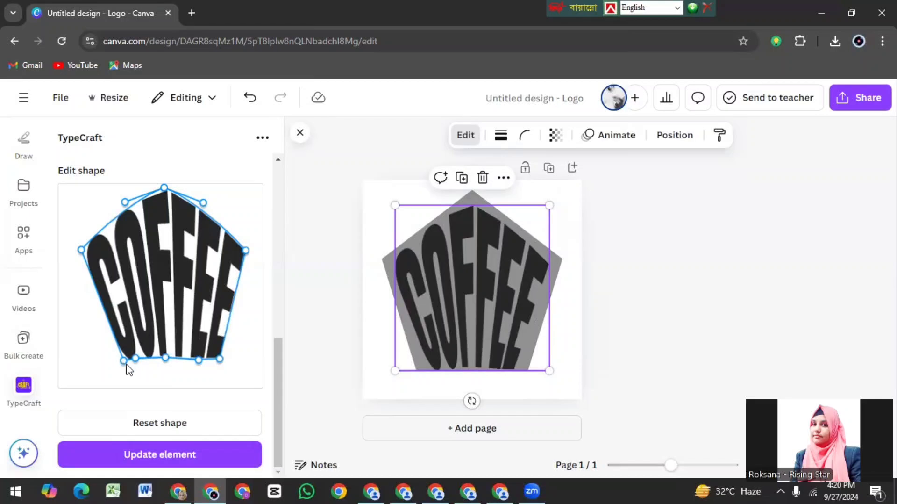
drag(124, 361, 108, 356)
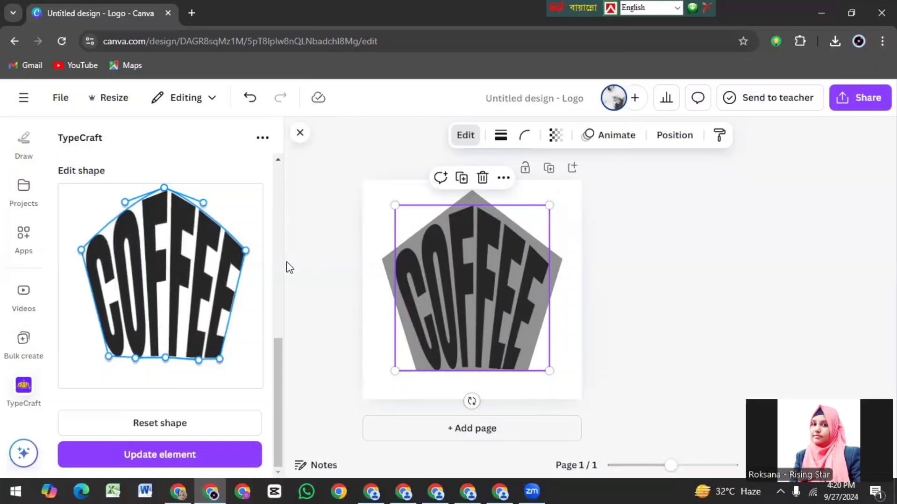
drag(246, 249, 249, 245)
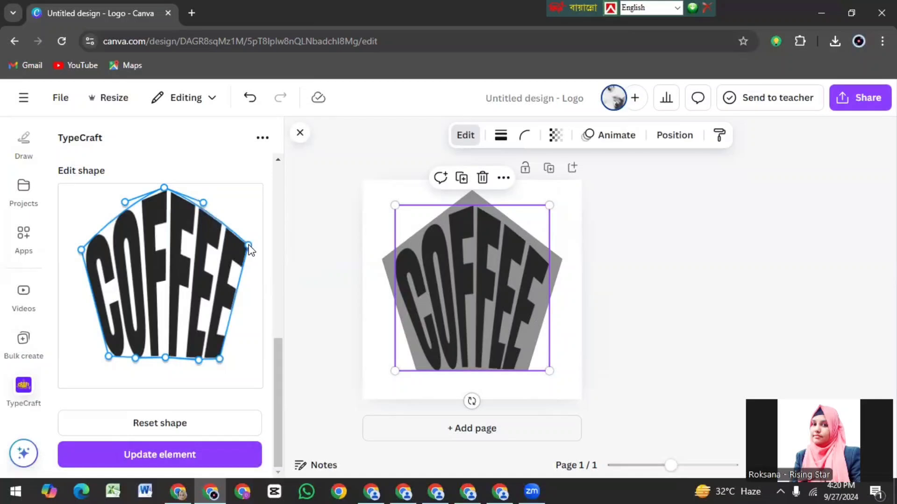
drag(165, 187, 165, 186)
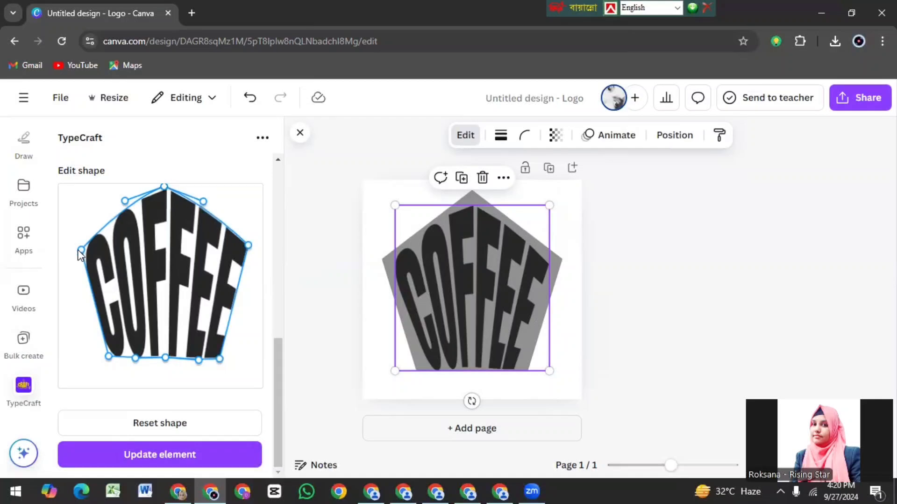
drag(80, 250, 73, 249)
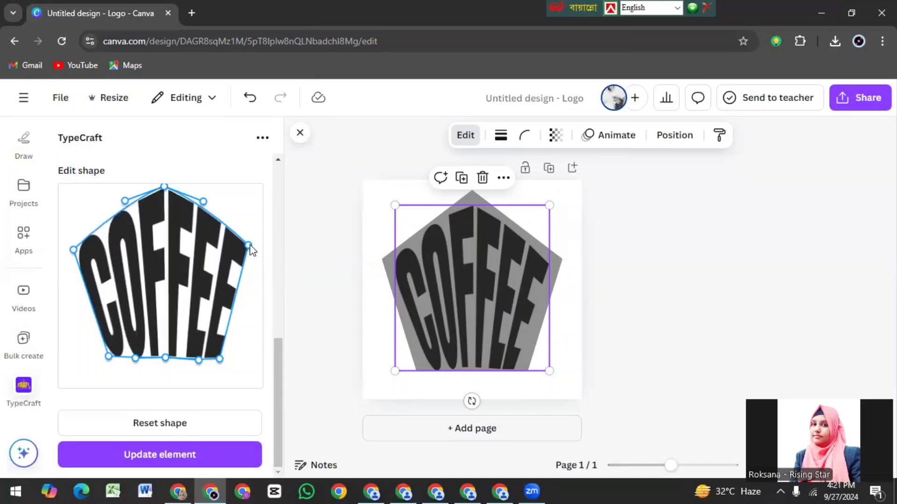
drag(250, 245, 257, 243)
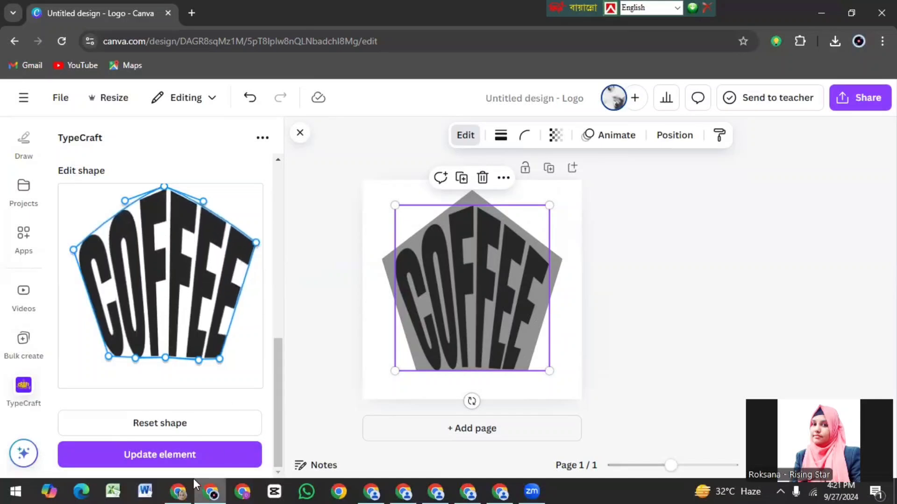
click(155, 455)
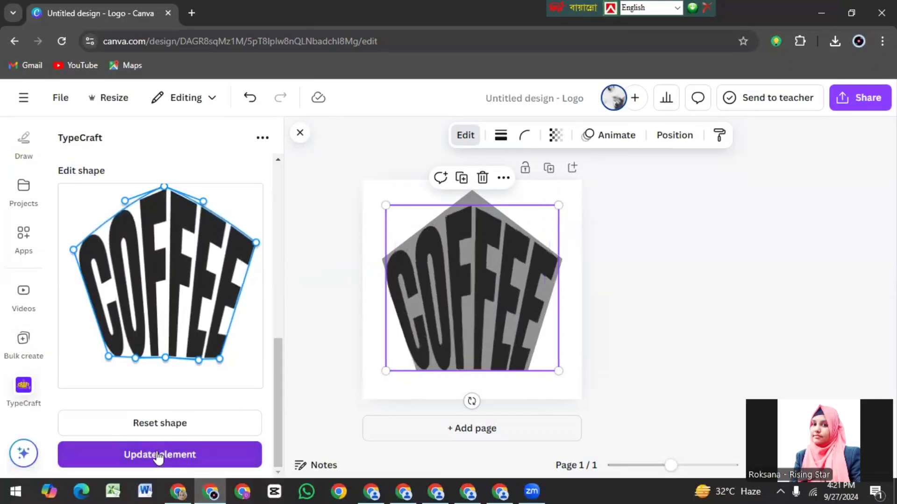
drag(465, 323, 467, 330)
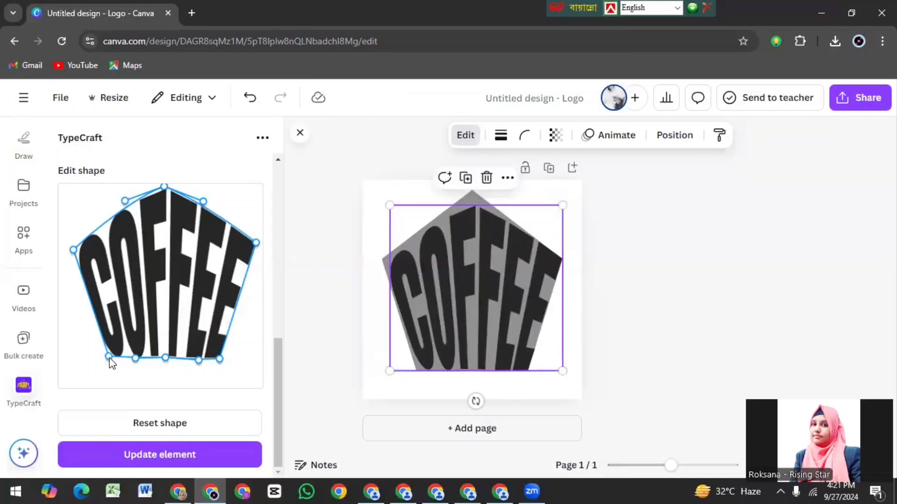
Step: Lengthen the COFFEE text downward by lowering the two bottom corners and lower middle point, and update the element
drag(110, 357, 106, 376)
drag(167, 359, 167, 379)
drag(221, 360, 224, 377)
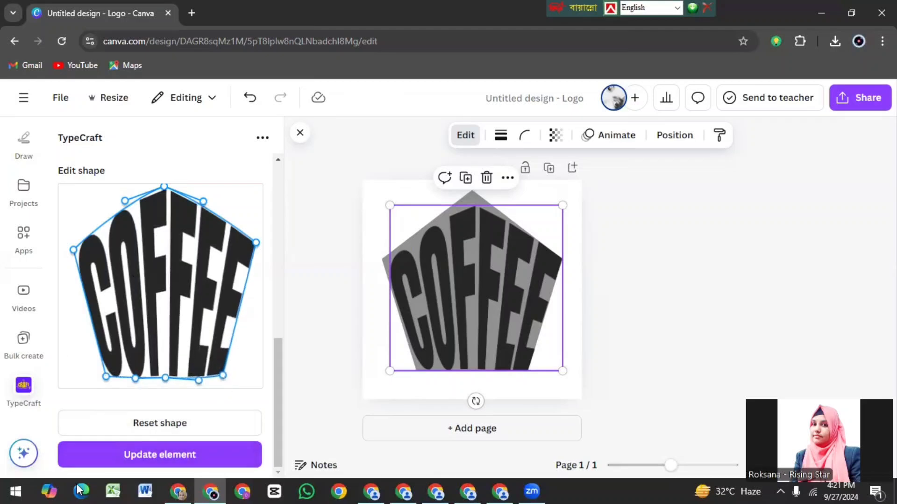
click(134, 457)
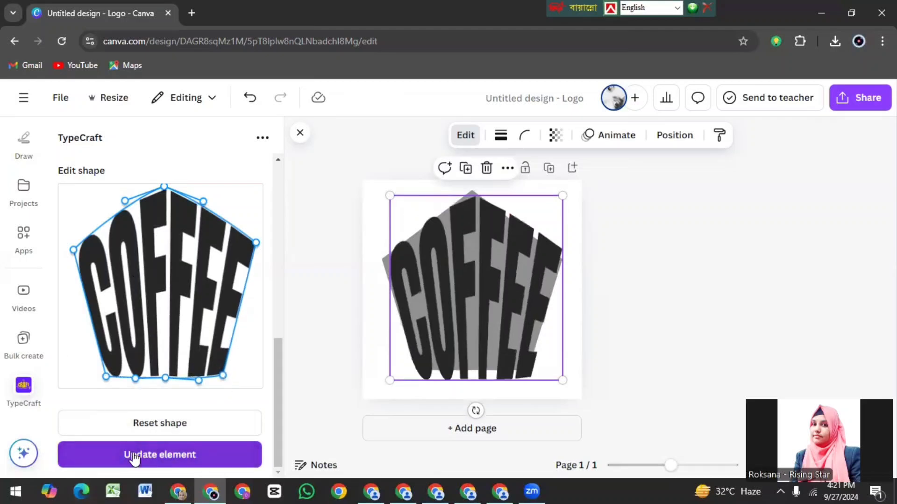
Step: Shrink the COFFEE text from its right corners and center it over the pentagon
drag(561, 380, 553, 369)
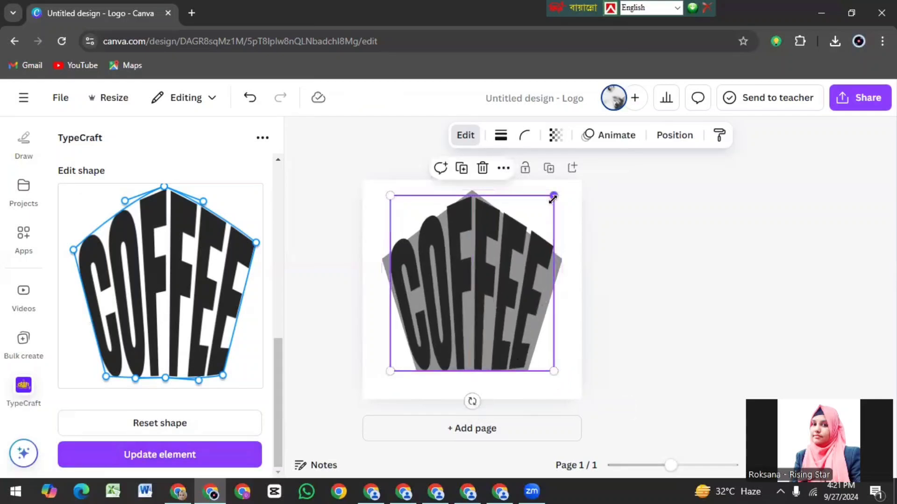
drag(553, 196, 544, 204)
drag(499, 266, 501, 267)
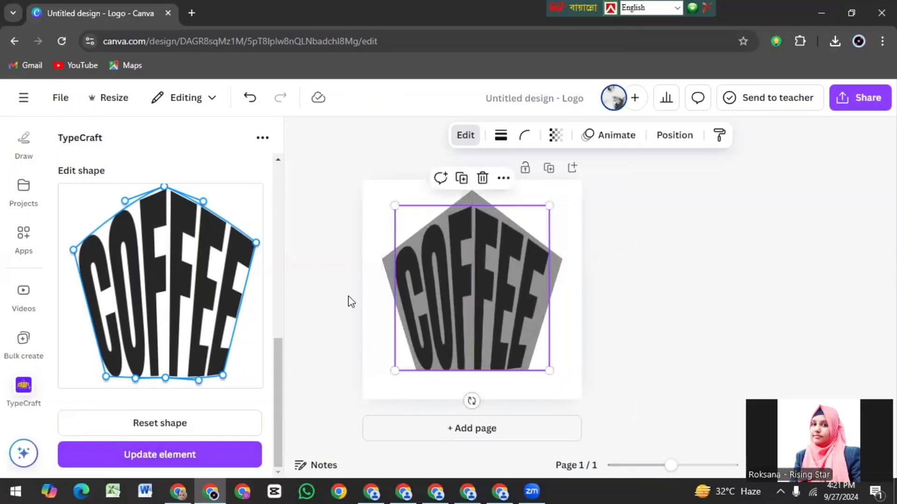
Step: Move the two side corners of the COFFEE outline further outward and update the element
drag(256, 243, 262, 250)
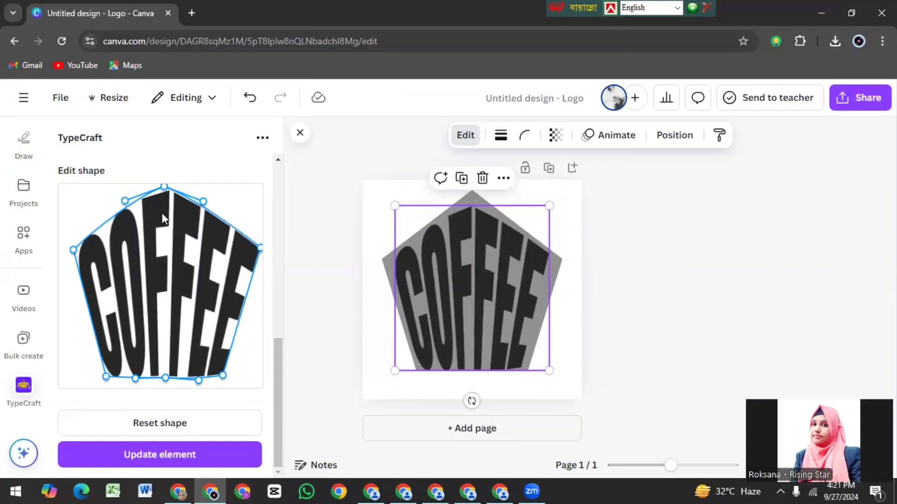
drag(72, 250, 66, 250)
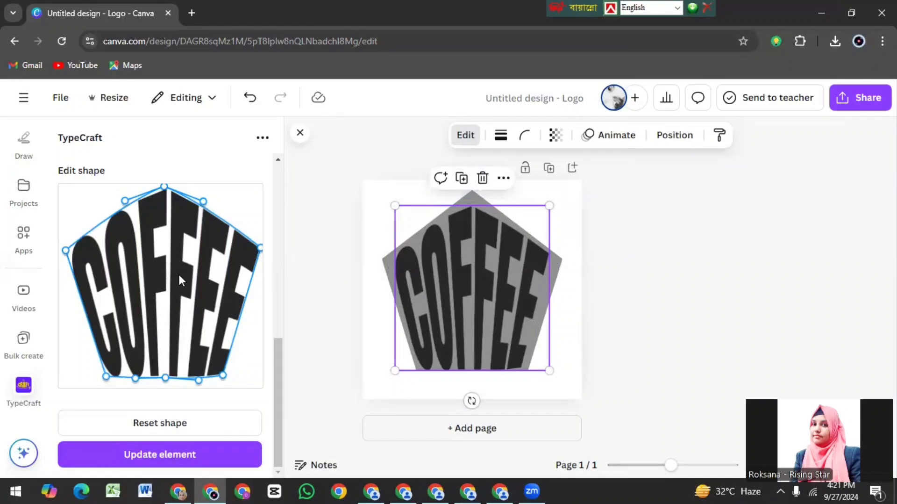
click(169, 458)
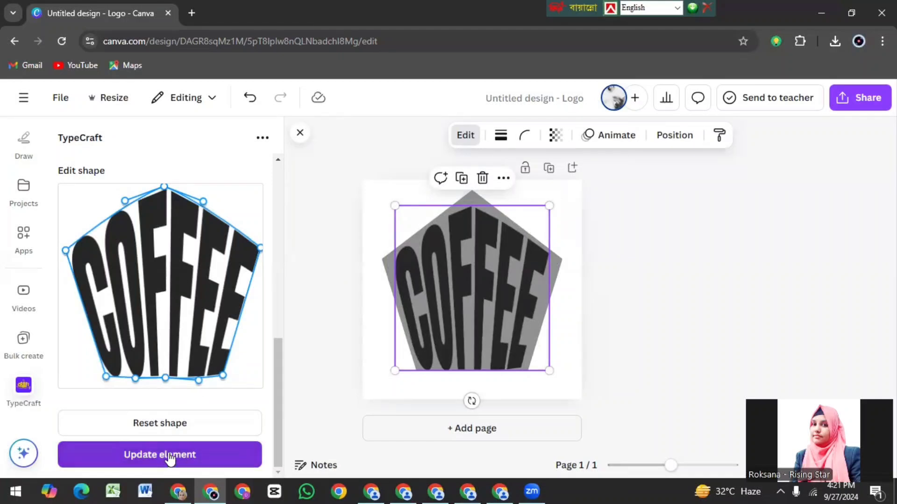
Step: Scale down the gray pentagon to match the COFFEE text and reselect the text
click(482, 197)
drag(560, 188, 556, 199)
drag(439, 310, 437, 311)
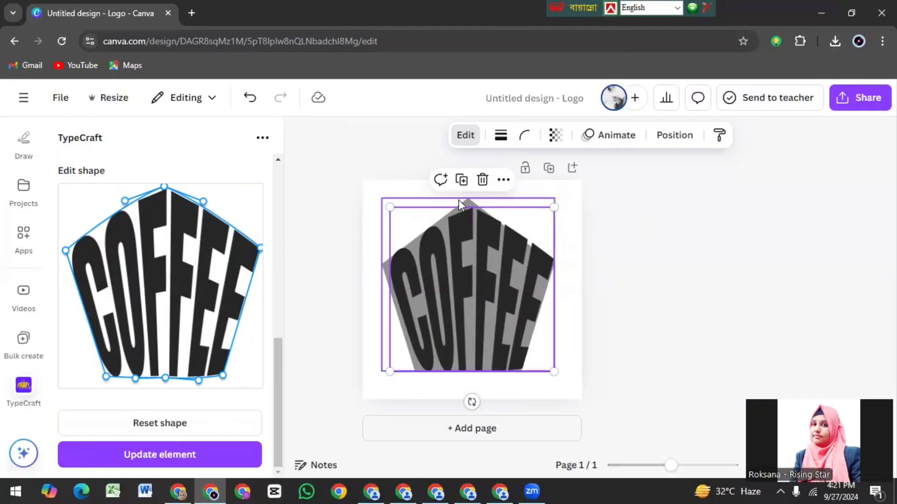
click(447, 204)
drag(382, 197, 391, 216)
click(452, 280)
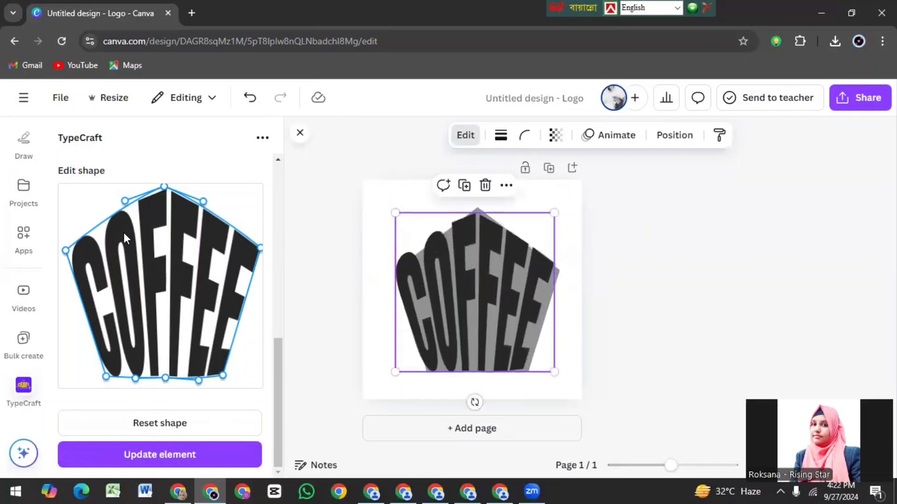
Step: Straighten the two upper slopes of the COFFEE outline with their curve handles, update the element and align it over the pentagon
drag(124, 201, 133, 207)
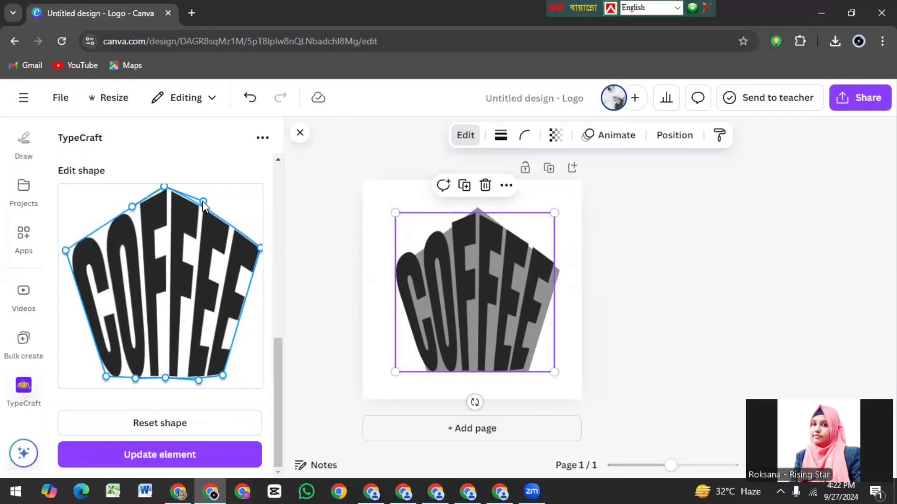
drag(203, 201, 201, 209)
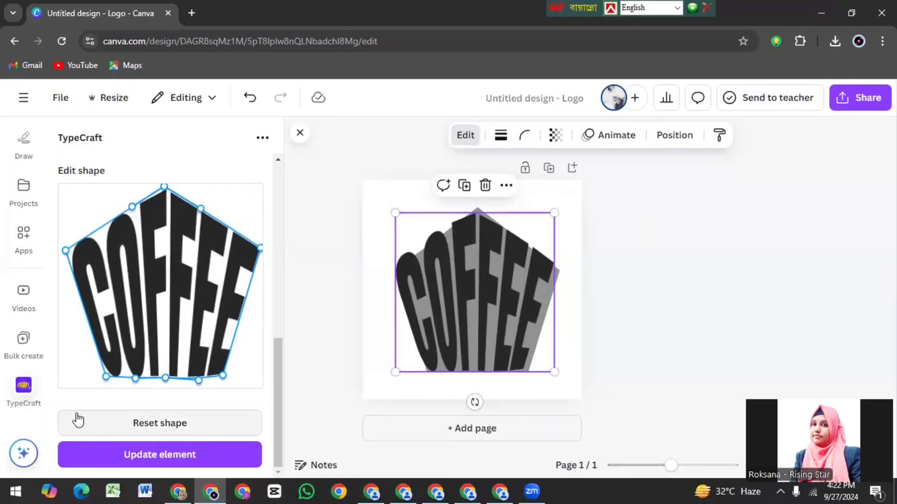
click(160, 456)
drag(463, 290, 462, 299)
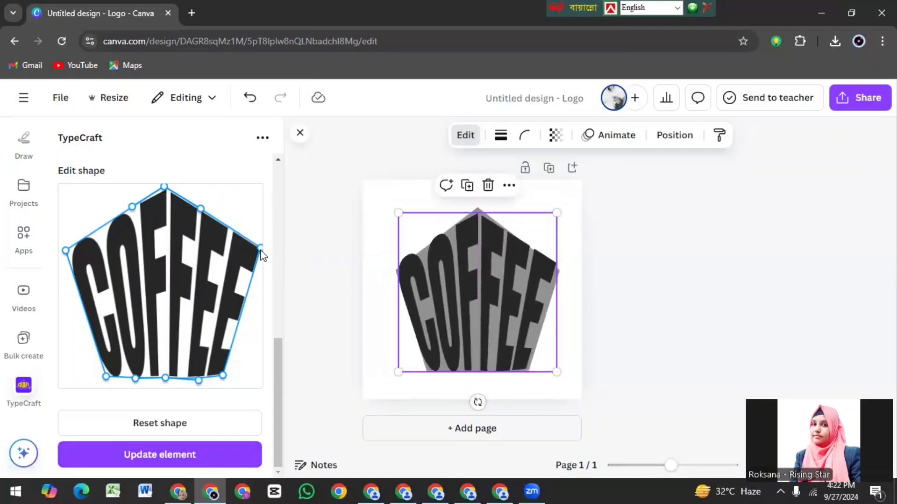
Step: Pull the right and left side corners of the COFFEE outline slightly inward, updating the element after each adjustment
drag(260, 248, 257, 255)
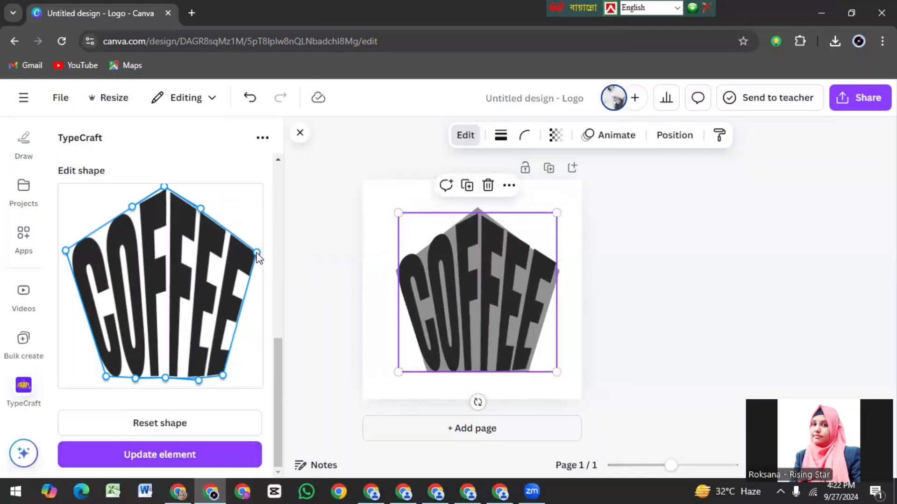
click(151, 460)
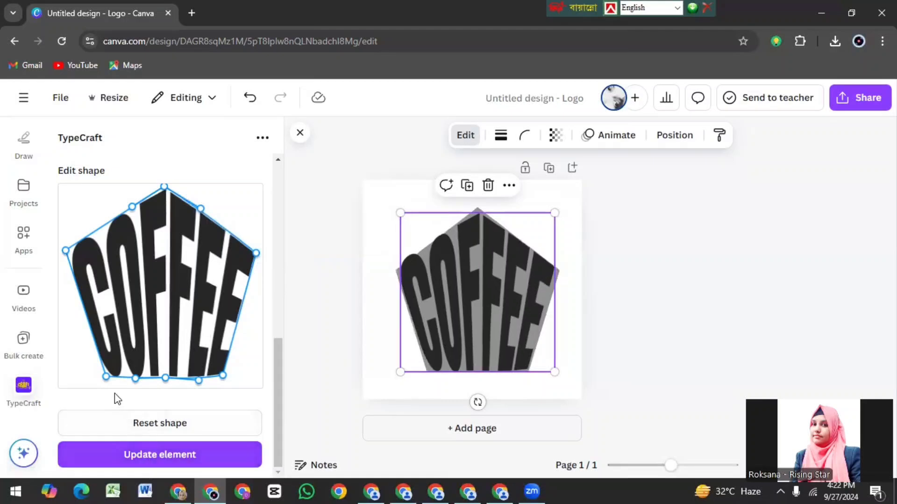
drag(66, 250, 72, 250)
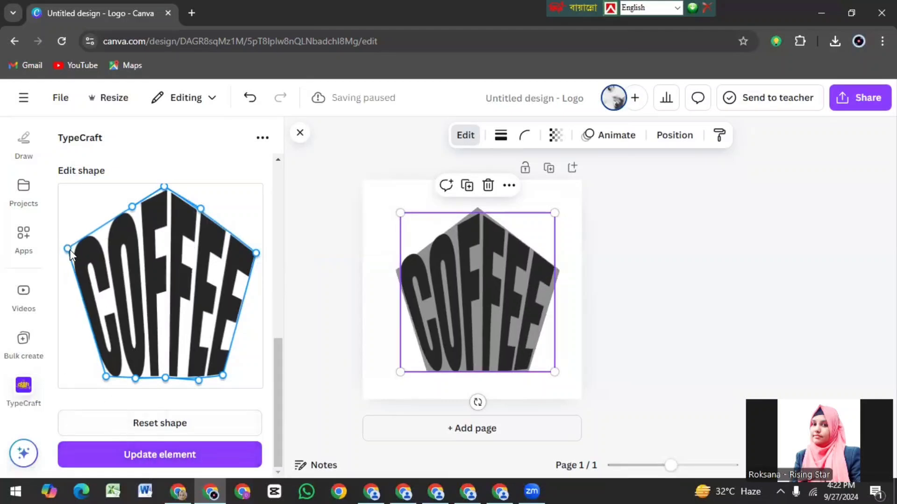
click(173, 458)
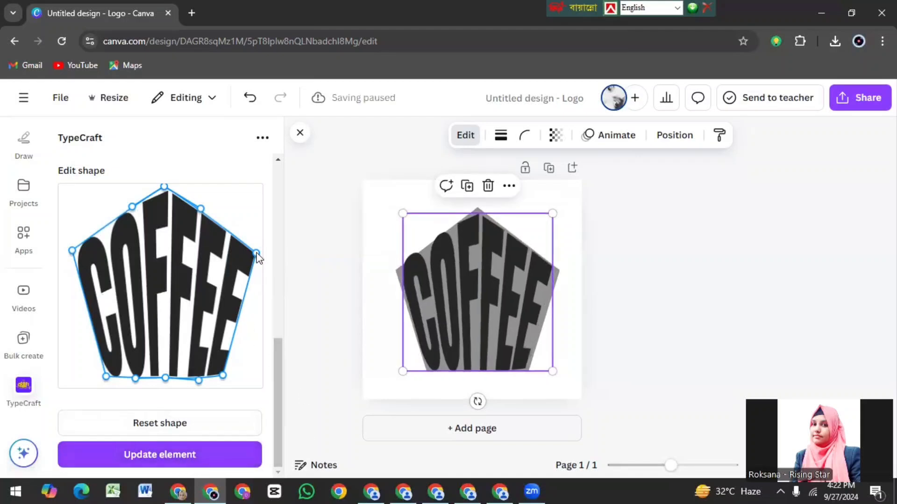
Step: Move the right side corner of the COFFEE outline outward and down, update the element and align it to the pentagon's right edge
drag(257, 254, 260, 259)
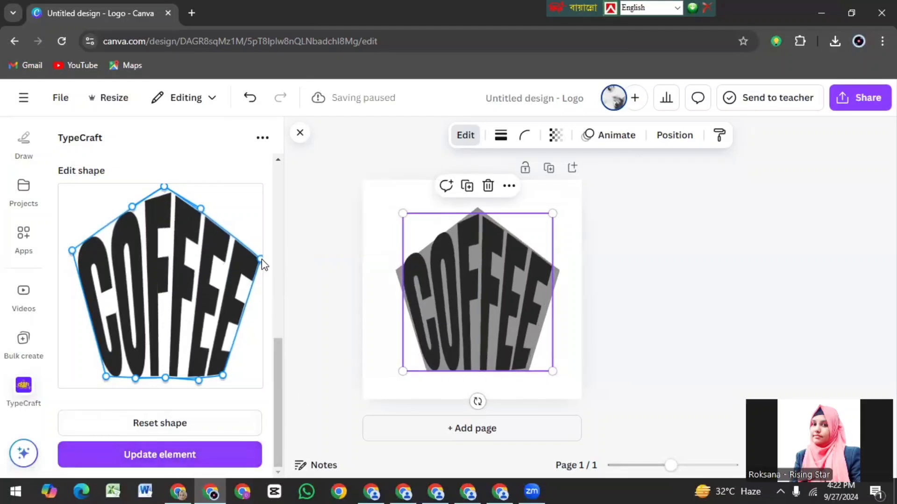
click(166, 462)
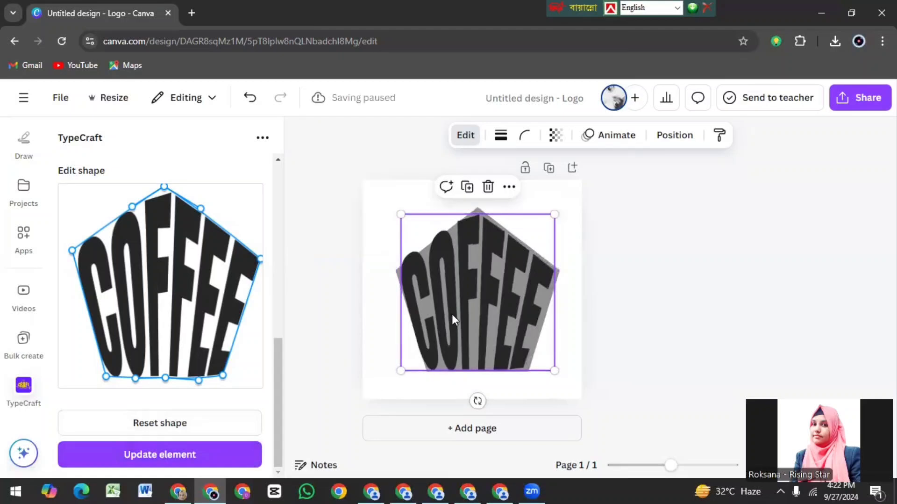
drag(452, 314, 454, 316)
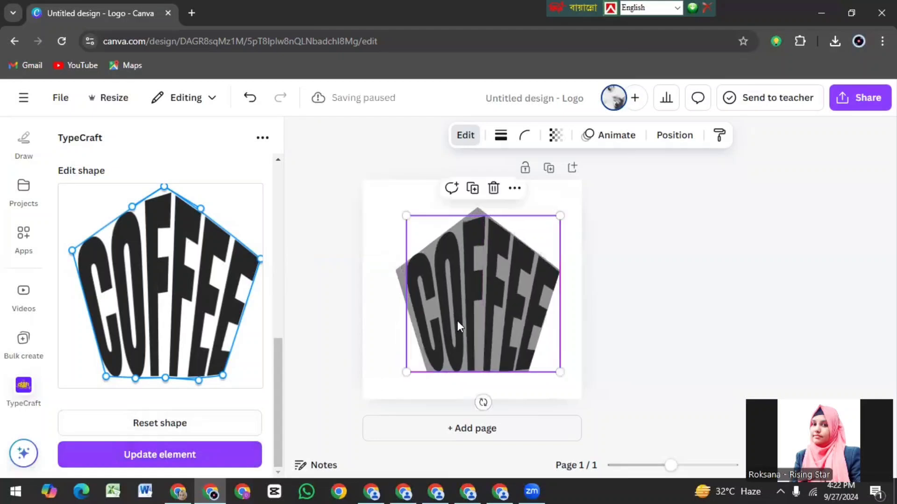
click(643, 298)
click(482, 256)
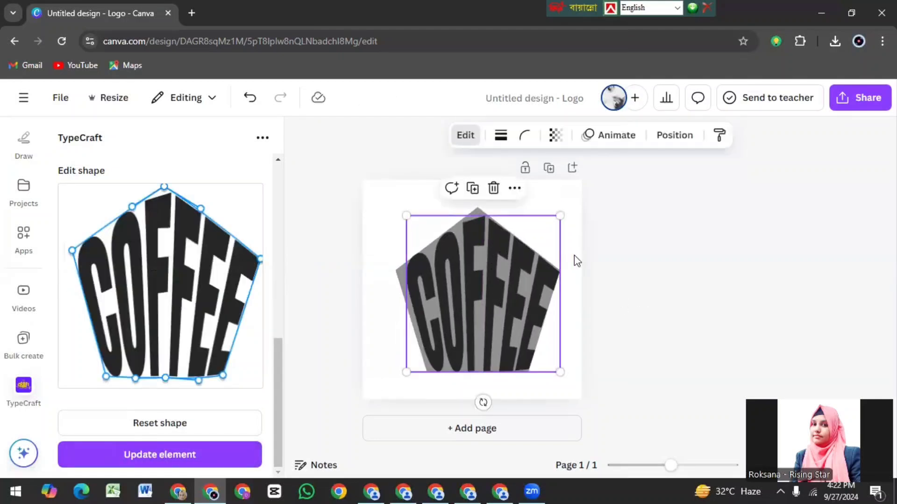
Step: Add a blank second page to the design
click(486, 428)
scroll(767, 238, up, 4)
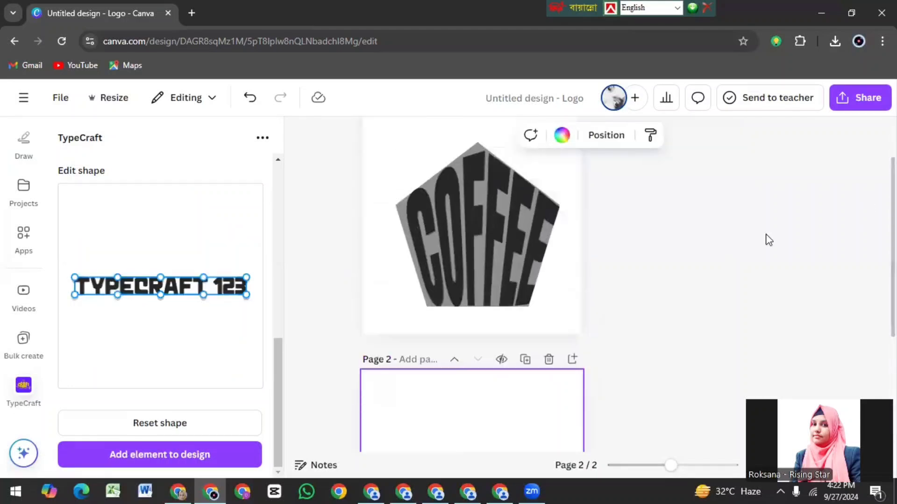
Step: Try to move a duplicate of the COFFEE text toward the second page, and delete the duplicate
click(504, 238)
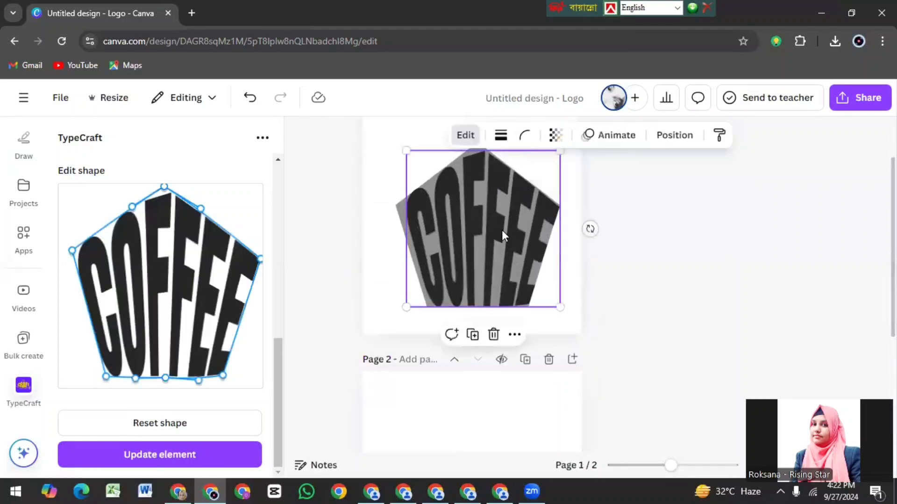
click(472, 334)
drag(511, 262, 480, 267)
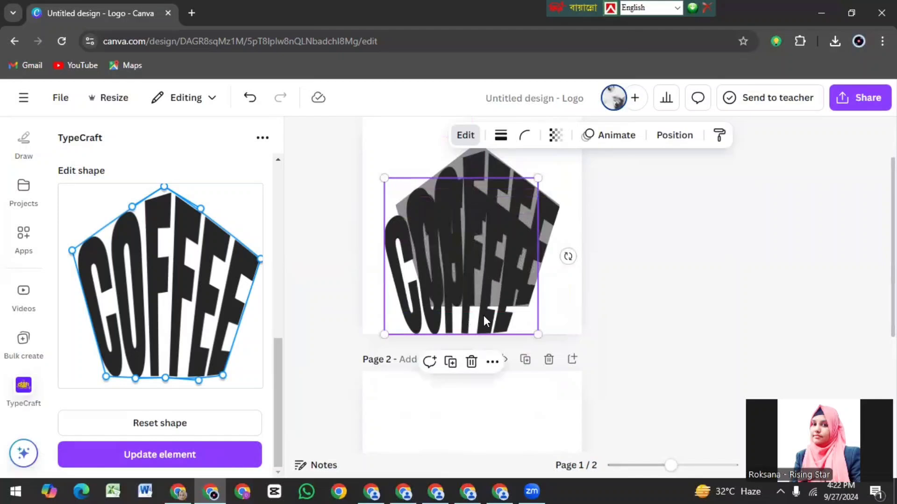
drag(474, 264, 512, 268)
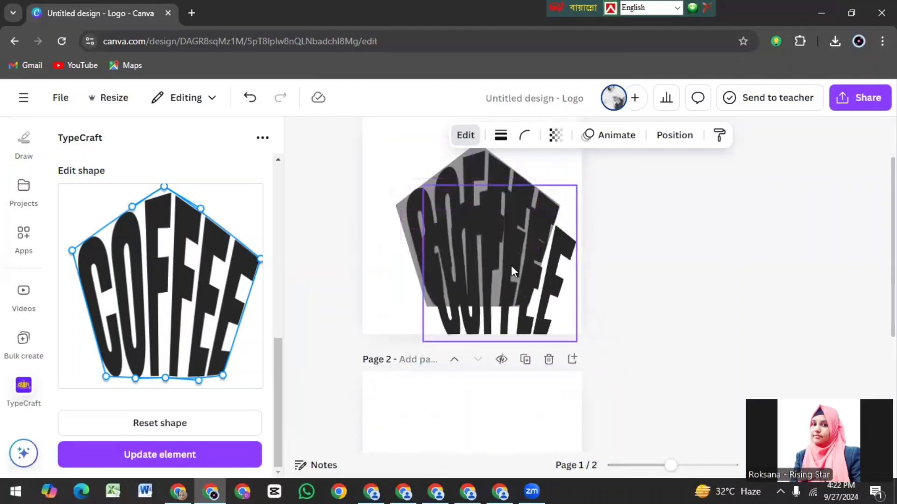
click(510, 368)
Step: Copy the warped COFFEE text from page 1, paste it onto page 2 and center it horizontally there
click(479, 214)
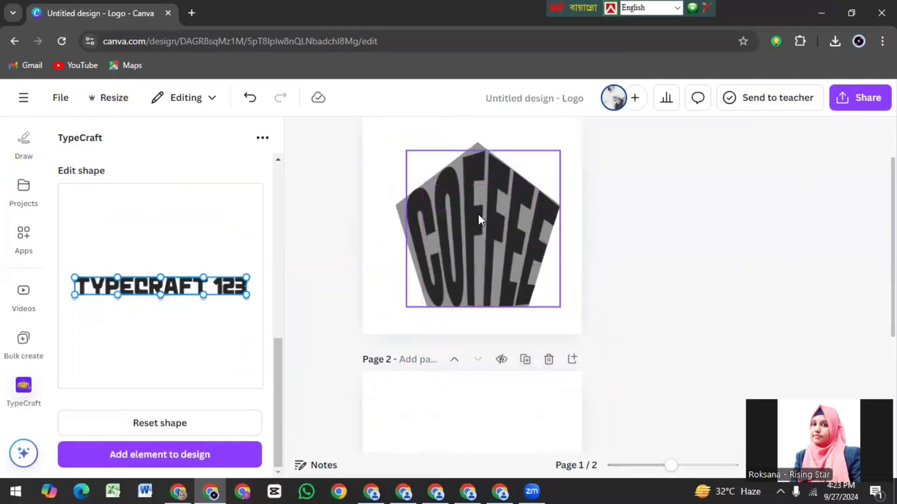
mouse_move(482, 200)
mouse_down()
mouse_move(486, 213)
mouse_move(484, 200)
mouse_up()
right_click(484, 200)
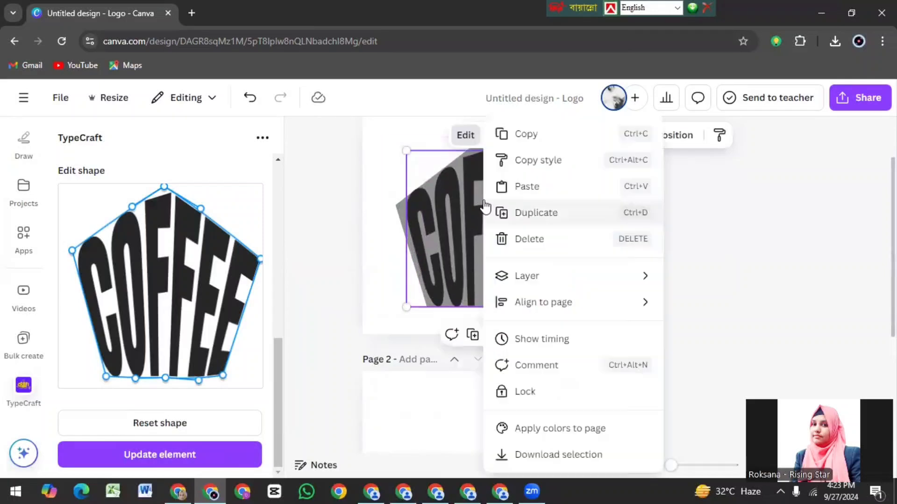
click(525, 138)
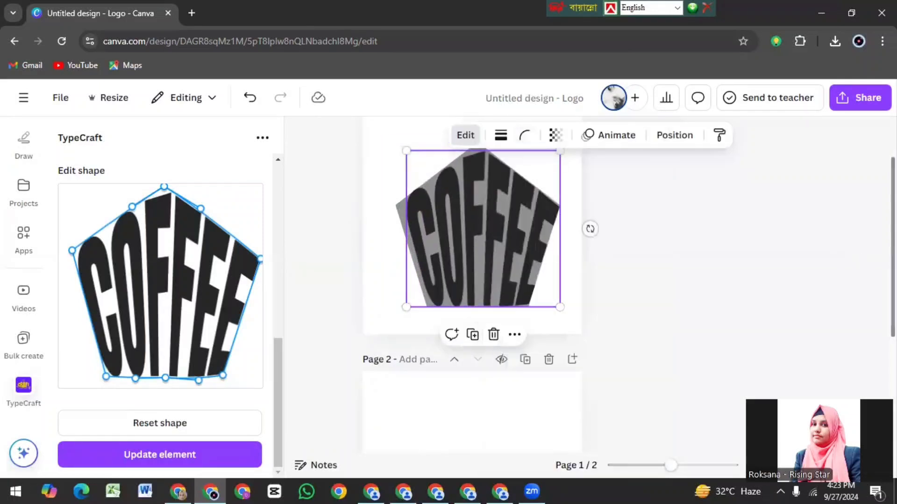
scroll(859, 259, down, 4)
right_click(459, 289)
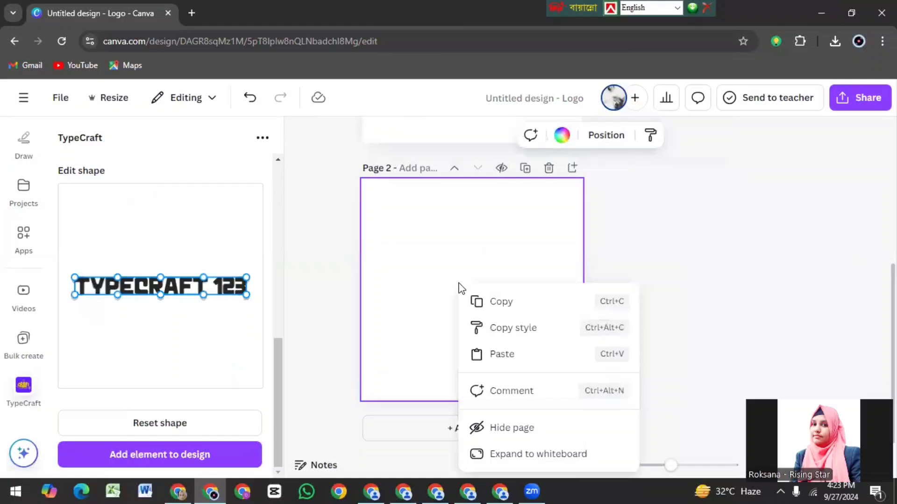
click(515, 355)
drag(470, 253, 459, 244)
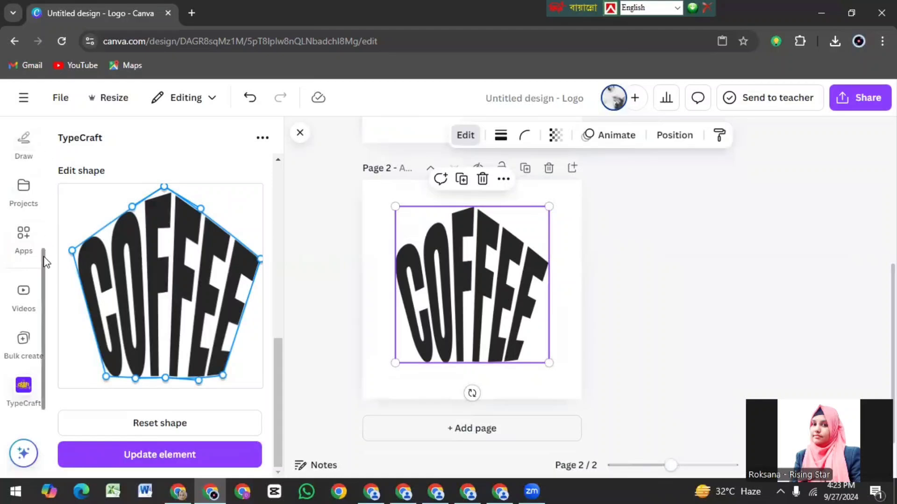
Step: Add a gray square shape to page 2 and enlarge it to cover the whole page
drag(43, 256, 53, 141)
drag(44, 189, 50, 133)
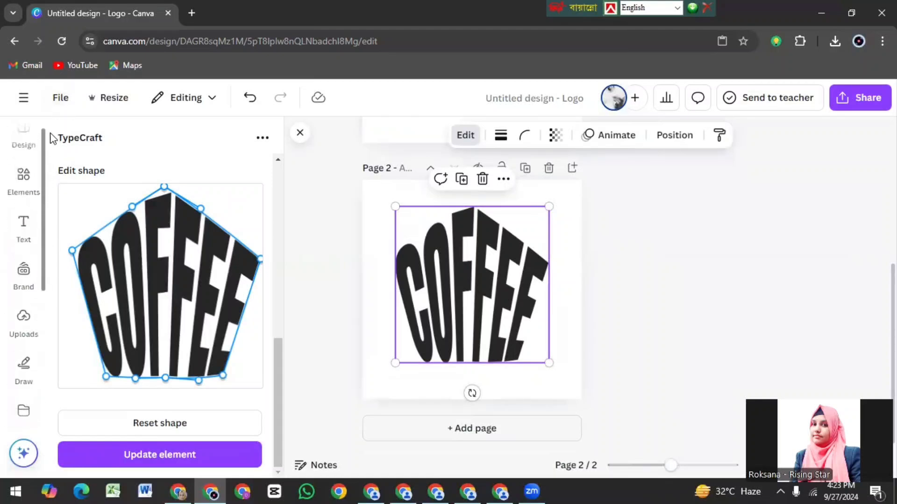
click(31, 185)
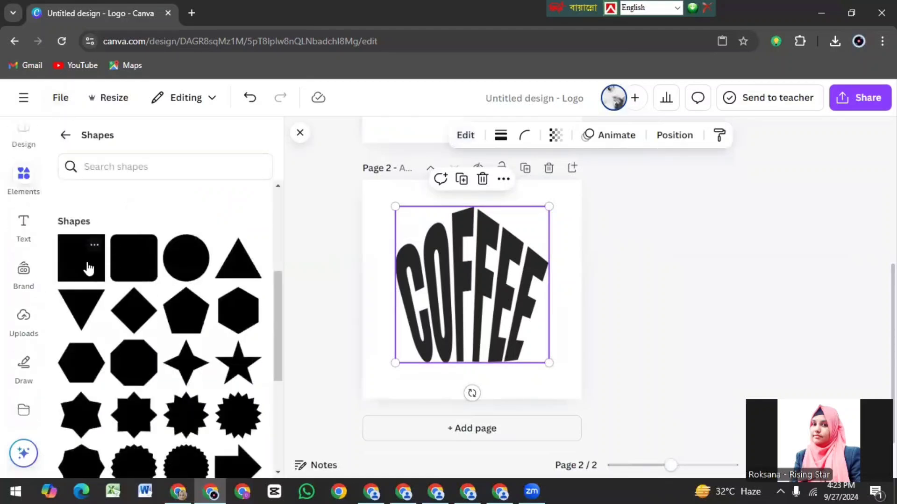
click(89, 268)
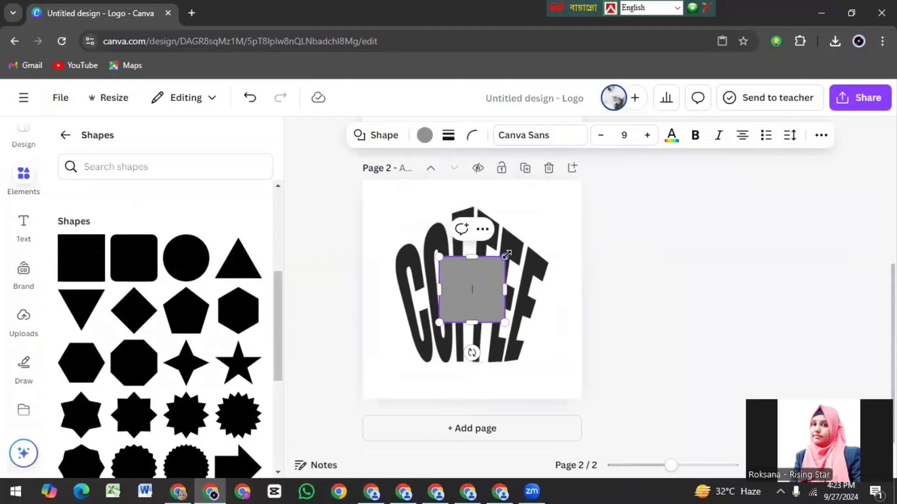
drag(474, 282, 553, 204)
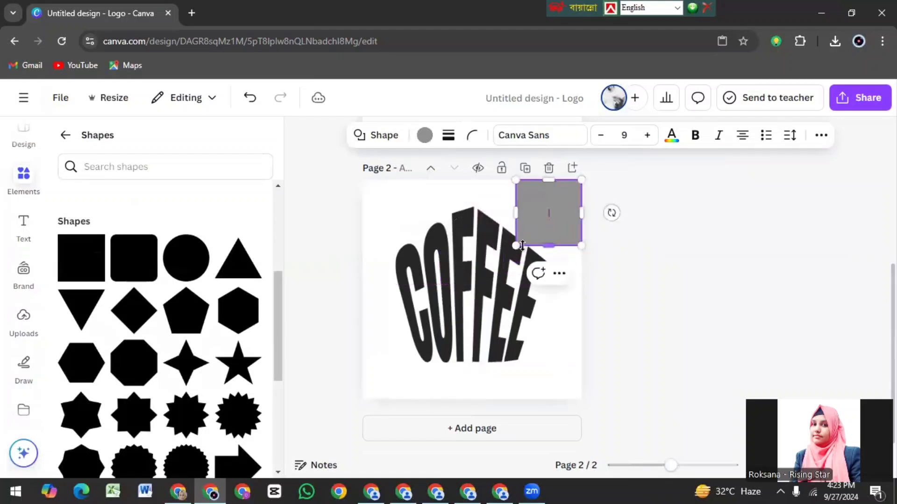
drag(516, 245, 358, 399)
Step: Send the gray square to the back, behind the COFFEE text, and select the text
right_click(478, 298)
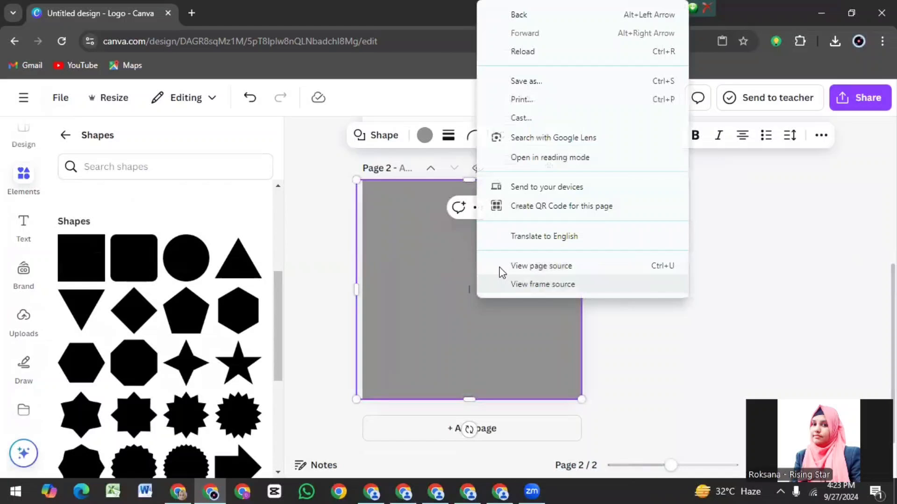
click(418, 281)
click(819, 137)
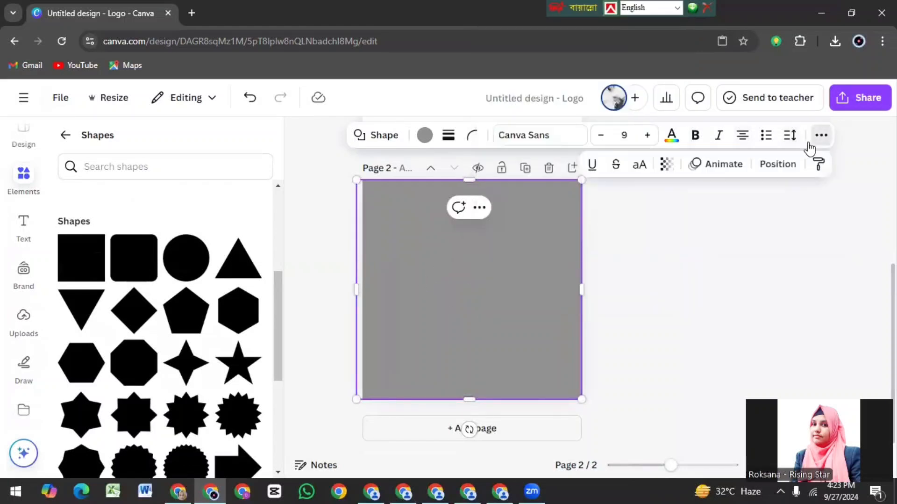
click(781, 164)
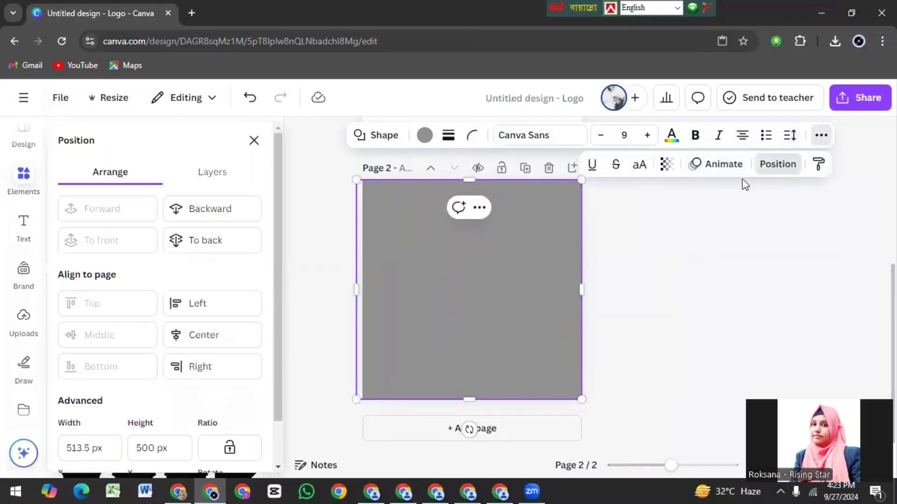
click(204, 240)
click(498, 315)
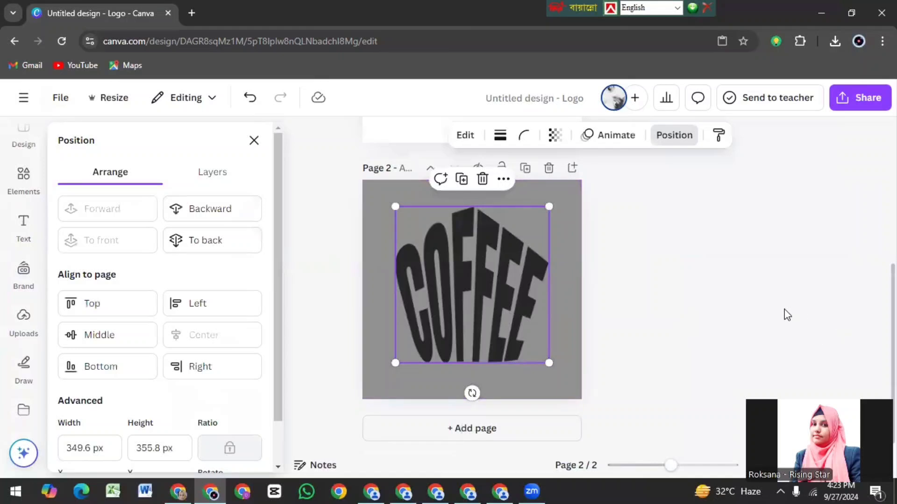
click(674, 135)
Step: Download only page 2 of the design as a PNG at size 1
click(872, 101)
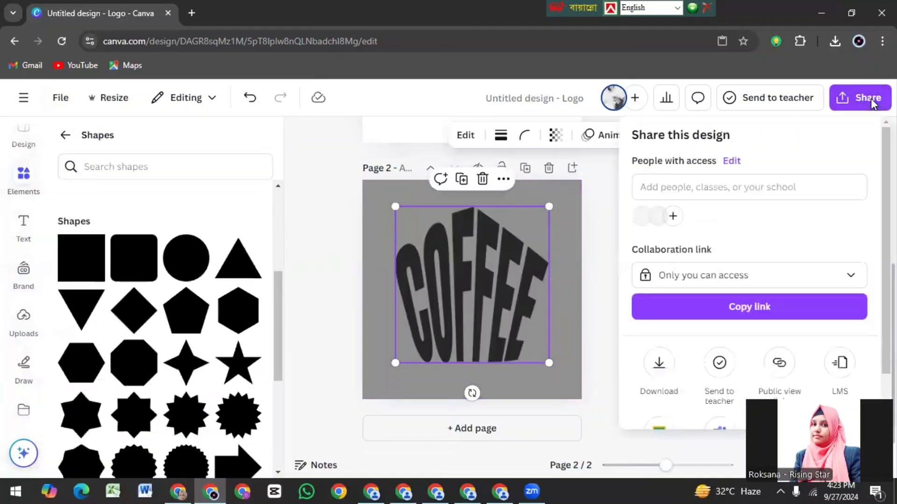
click(659, 363)
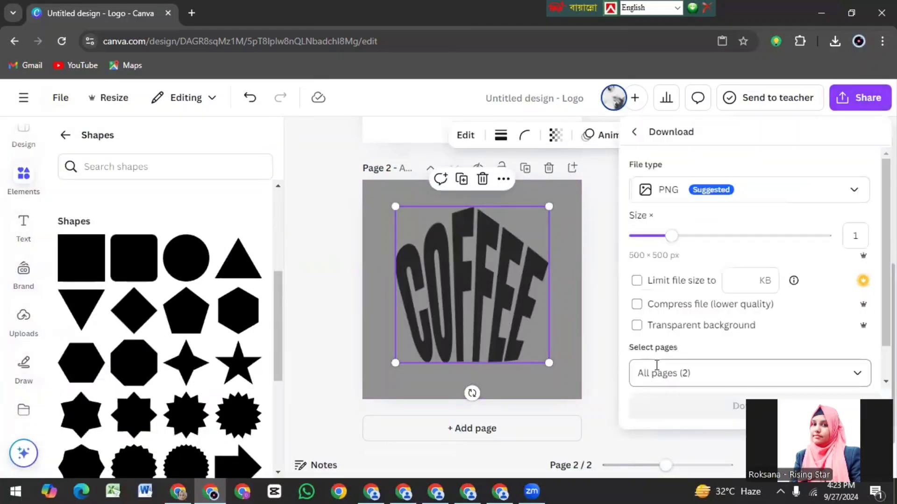
click(691, 372)
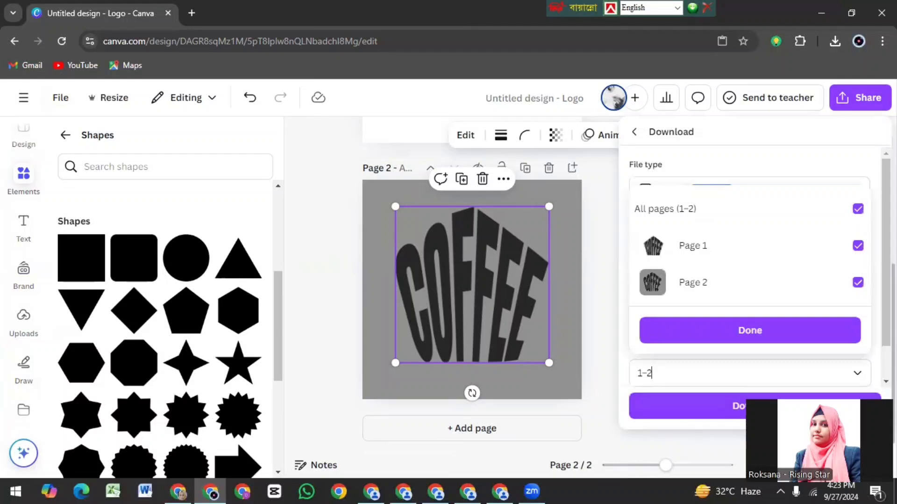
click(749, 329)
drag(885, 276, 886, 306)
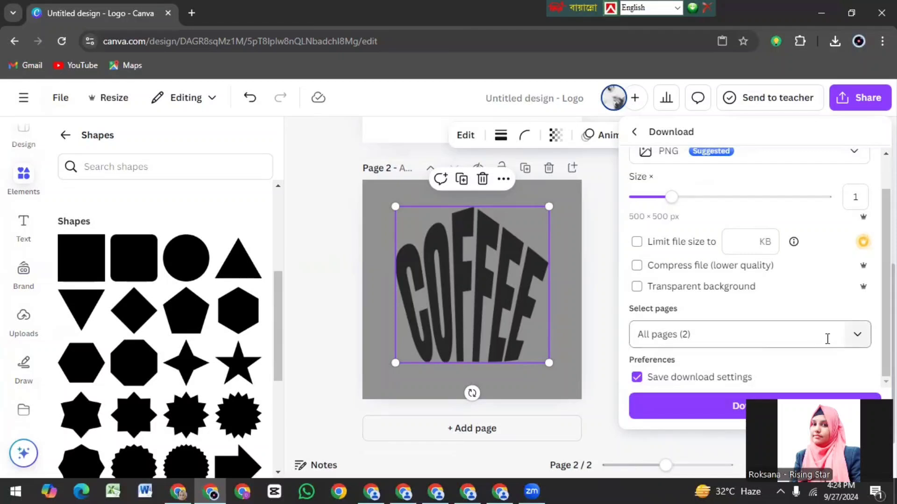
click(857, 339)
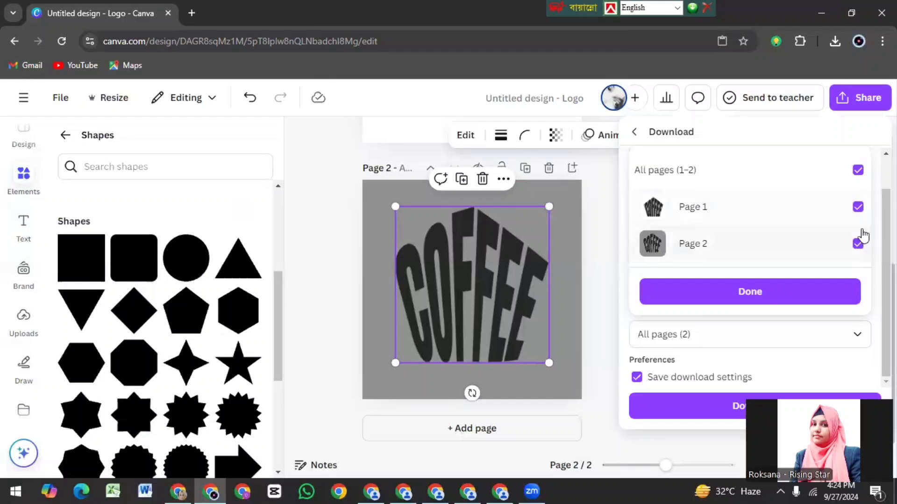
click(859, 209)
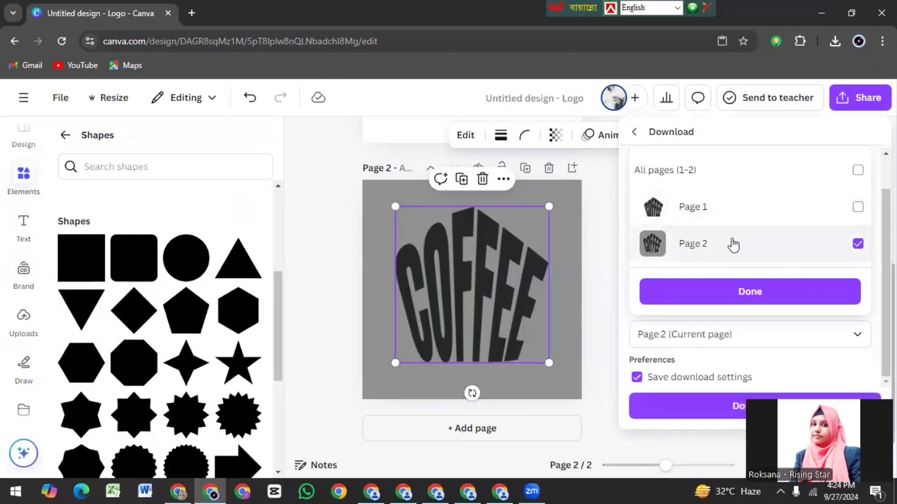
click(740, 299)
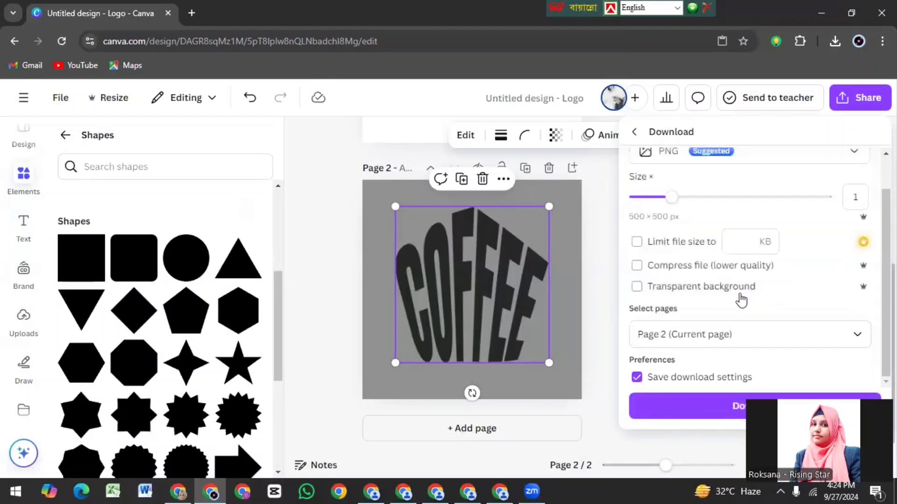
click(746, 401)
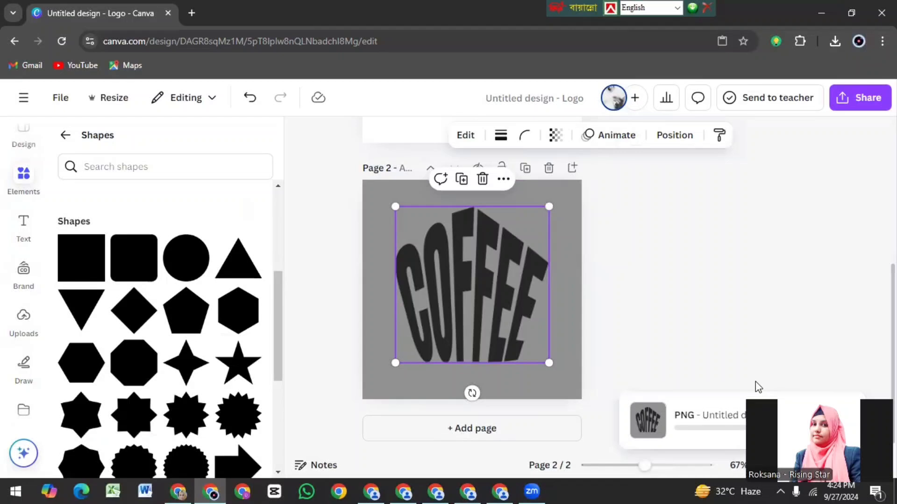
Step: Upload the downloaded file Untitled design (28).png to the Canva image uploads
click(22, 322)
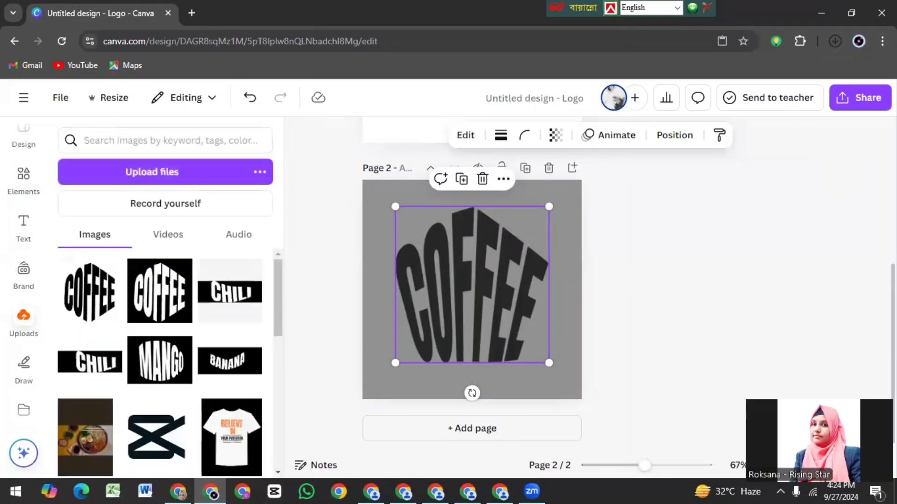
click(860, 46)
click(569, 40)
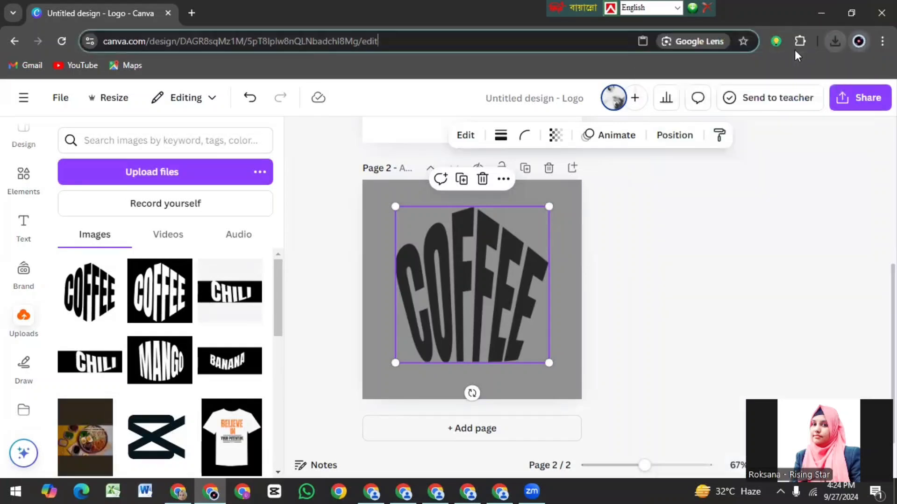
click(834, 41)
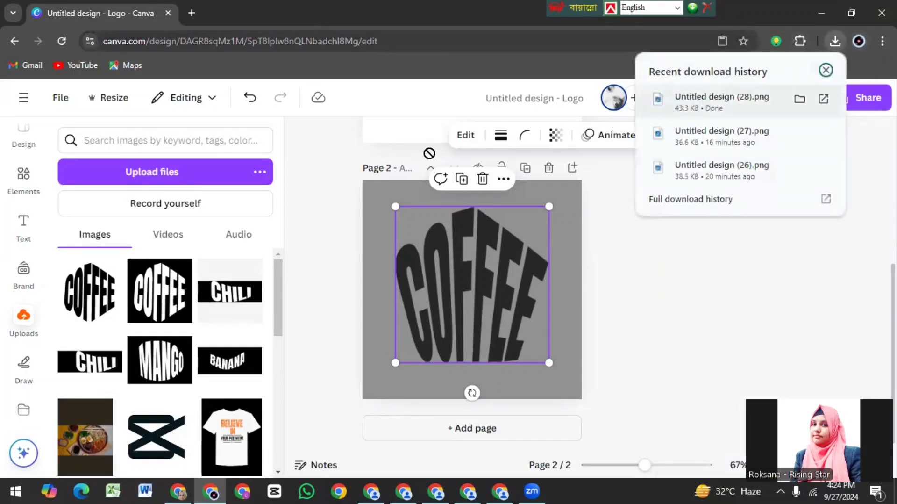
drag(429, 153, 154, 311)
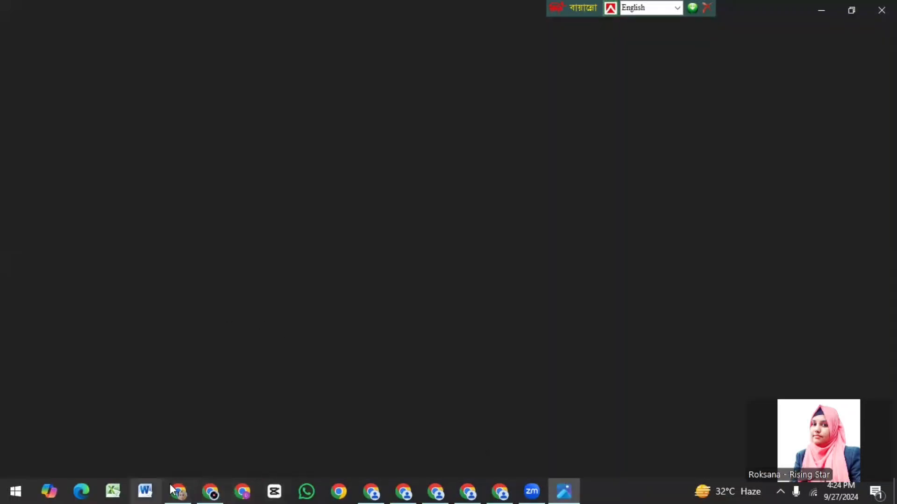
click(217, 490)
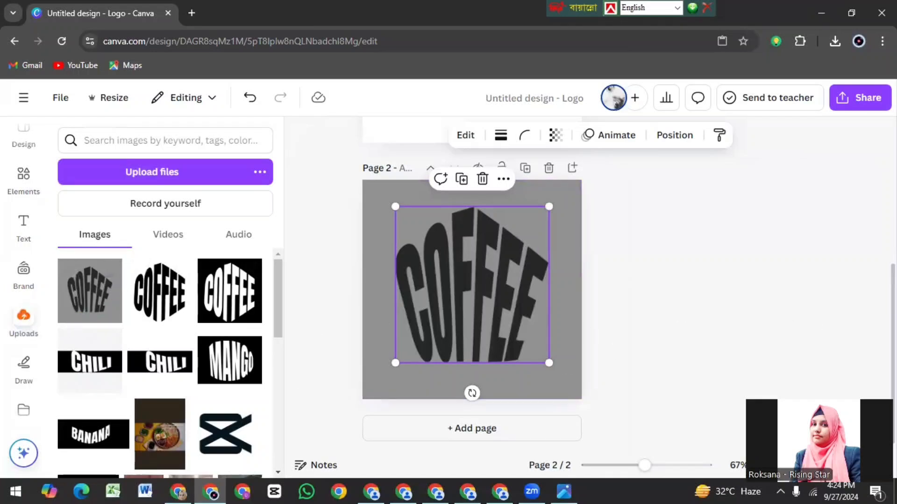
Step: Add a blank third page and search the shapes for "coffee MUG"
click(491, 428)
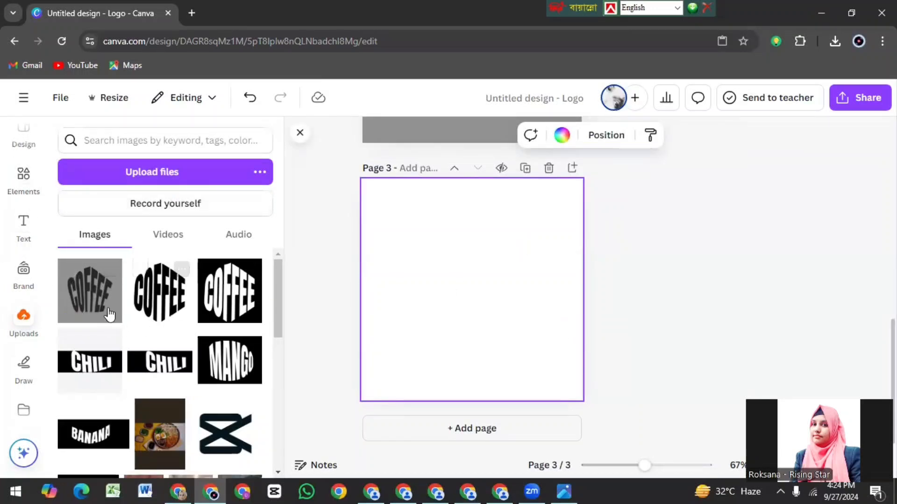
click(24, 181)
click(82, 172)
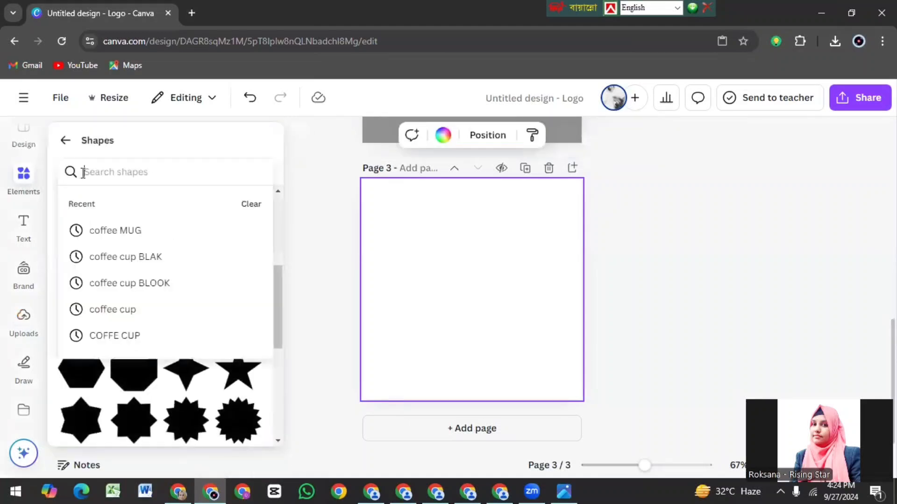
click(119, 232)
click(18, 198)
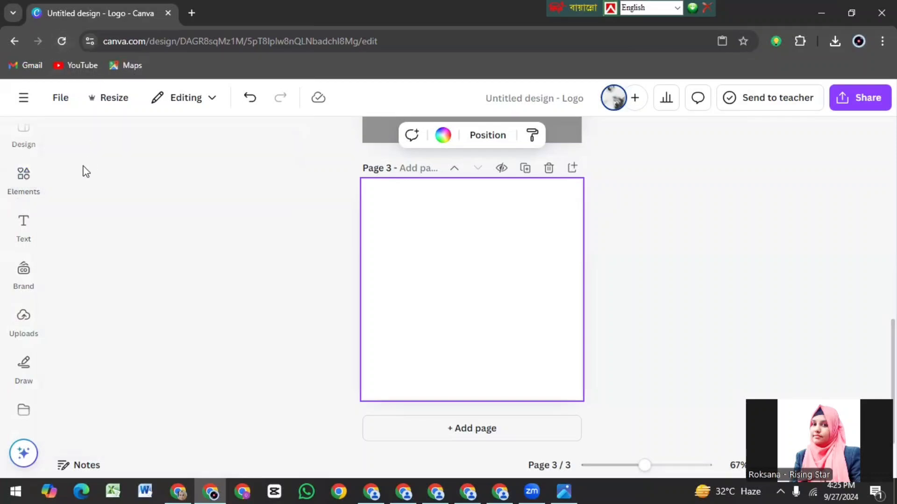
Step: Reload the design page and search the elements for "coffee MUG" photos
click(62, 41)
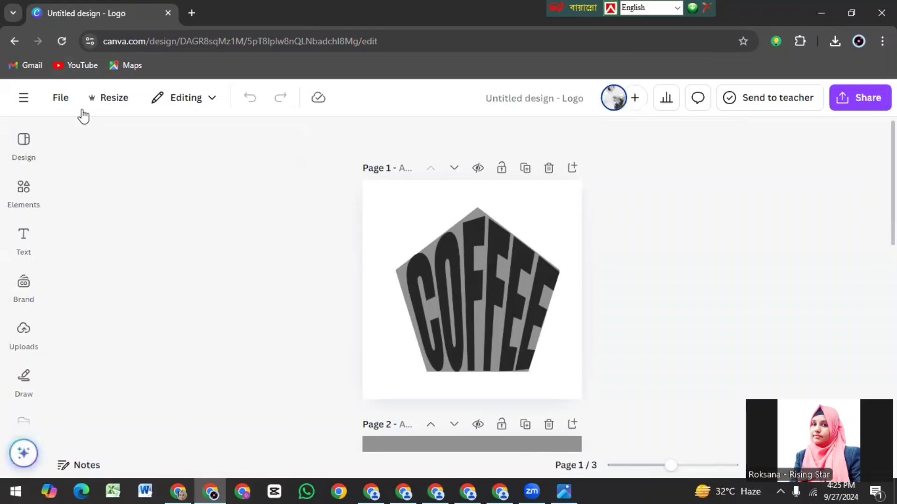
click(21, 191)
click(111, 135)
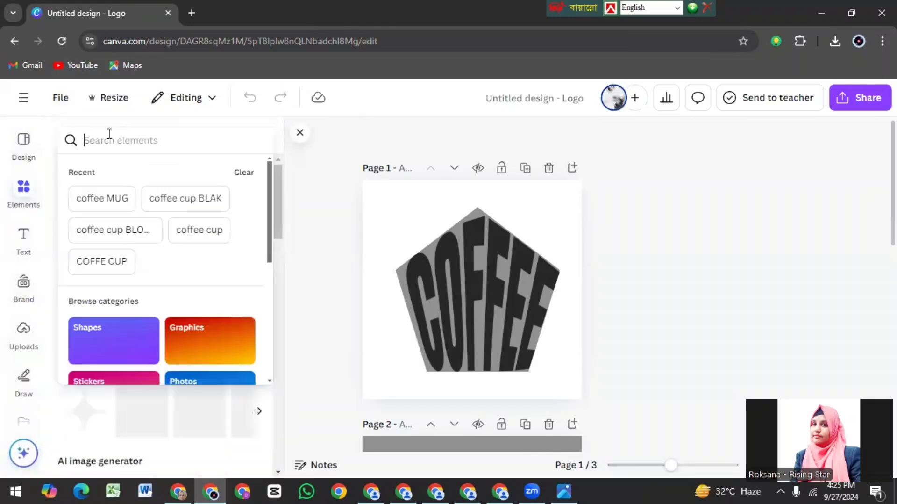
click(103, 195)
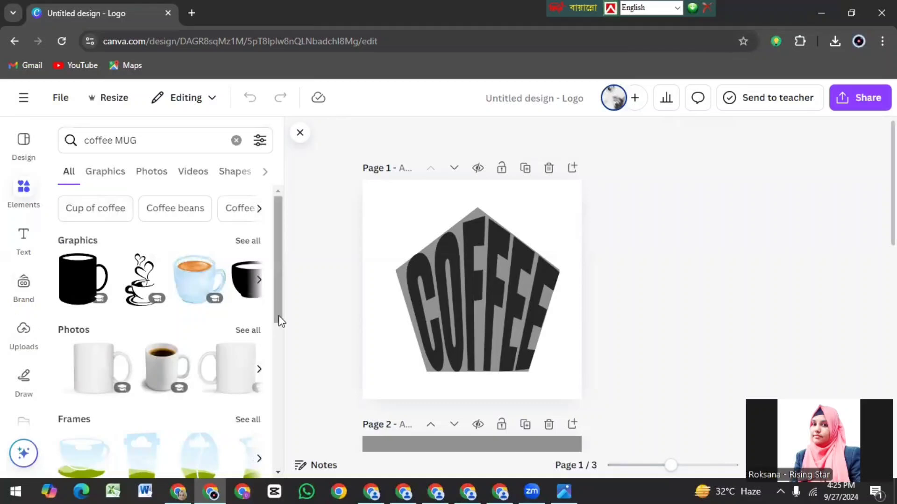
click(254, 332)
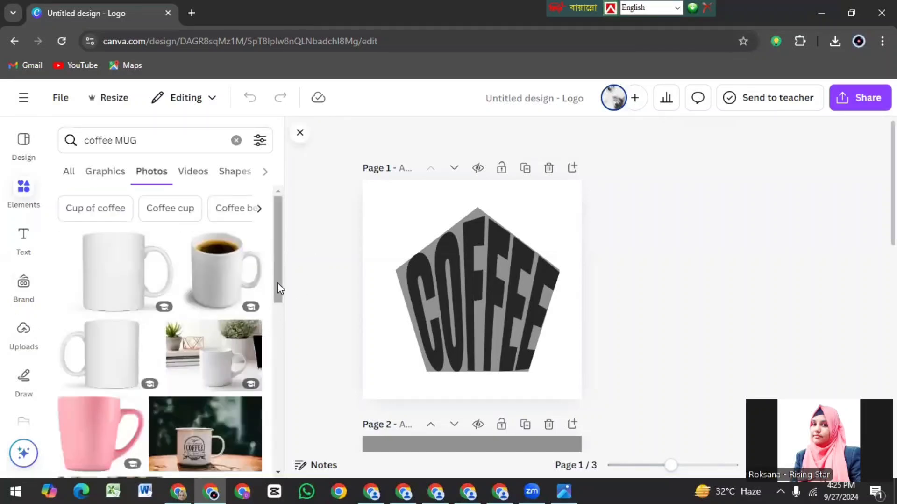
Step: Add the empty white mug photo with its handle on the right to blank page 3
drag(279, 287, 170, 310)
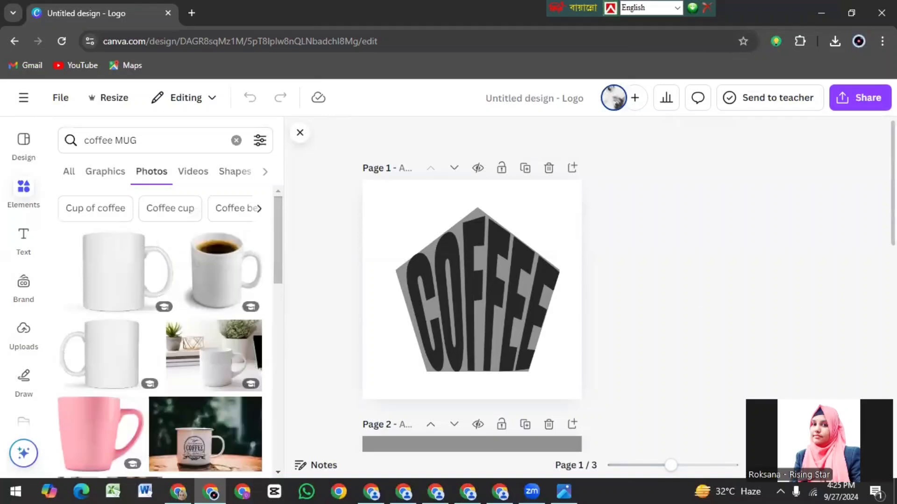
drag(893, 165, 893, 365)
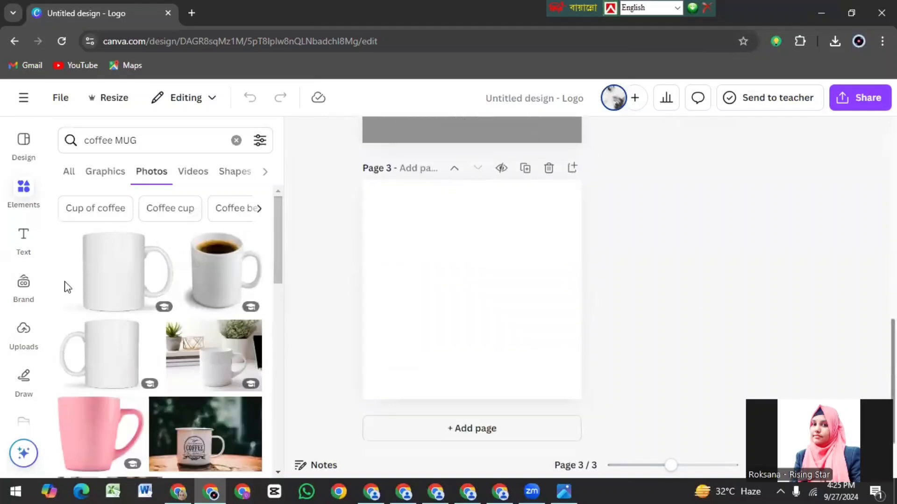
click(115, 268)
Step: Set the background color of page 3 to black
click(392, 202)
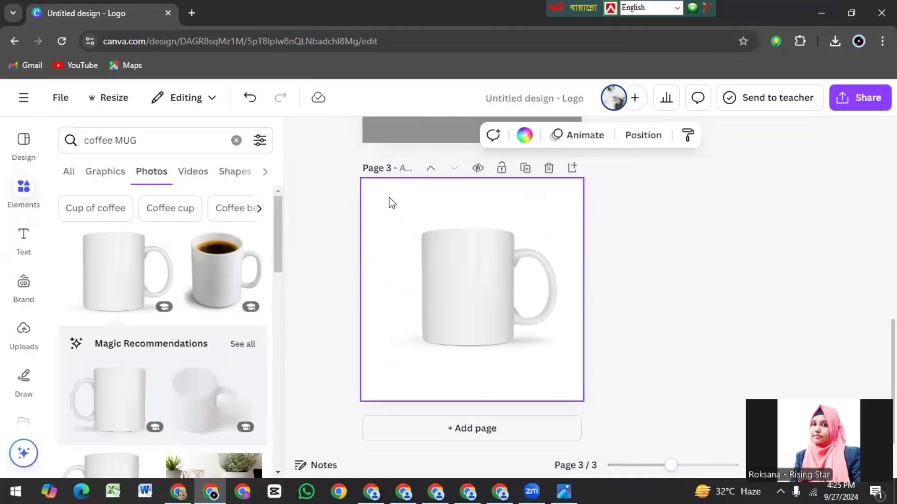
click(524, 135)
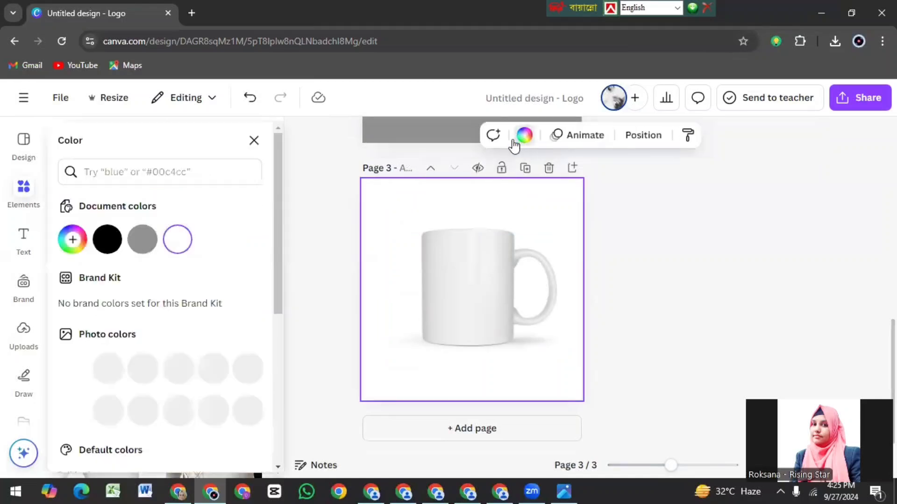
click(110, 240)
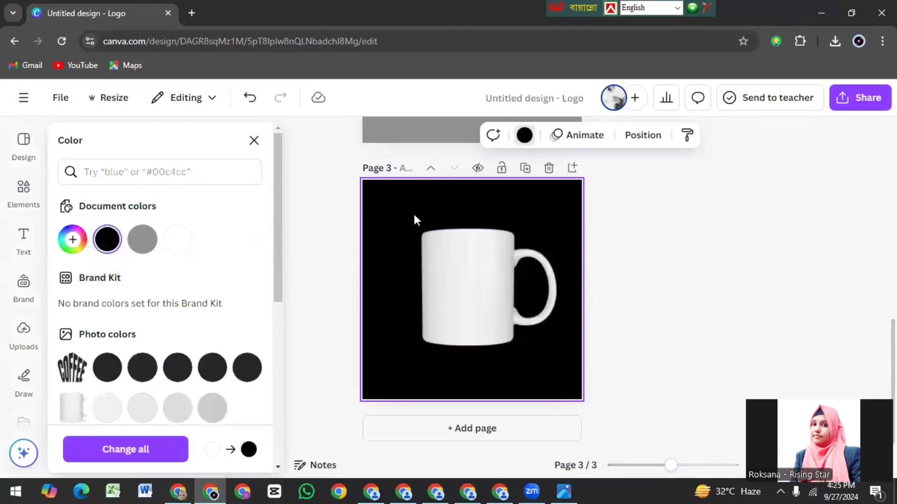
click(525, 137)
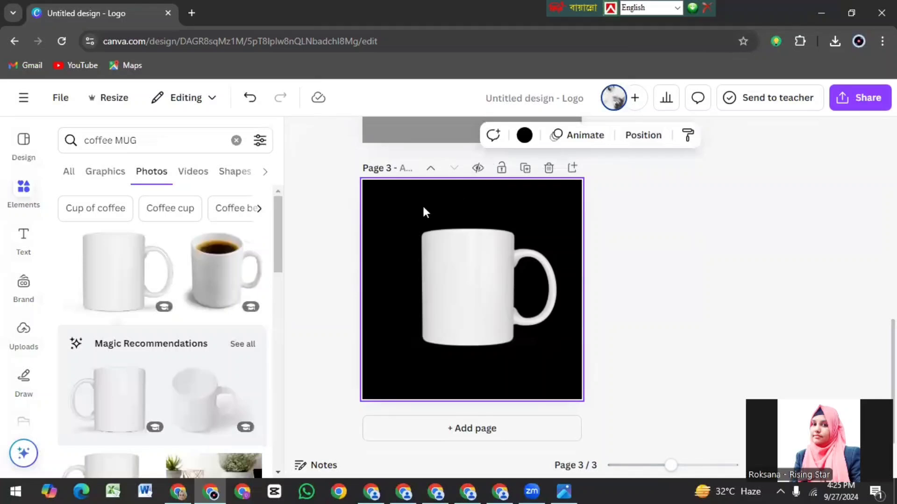
Step: Enlarge the white mug and position it so the whole mug, including its handle, nearly fills page 3
click(475, 310)
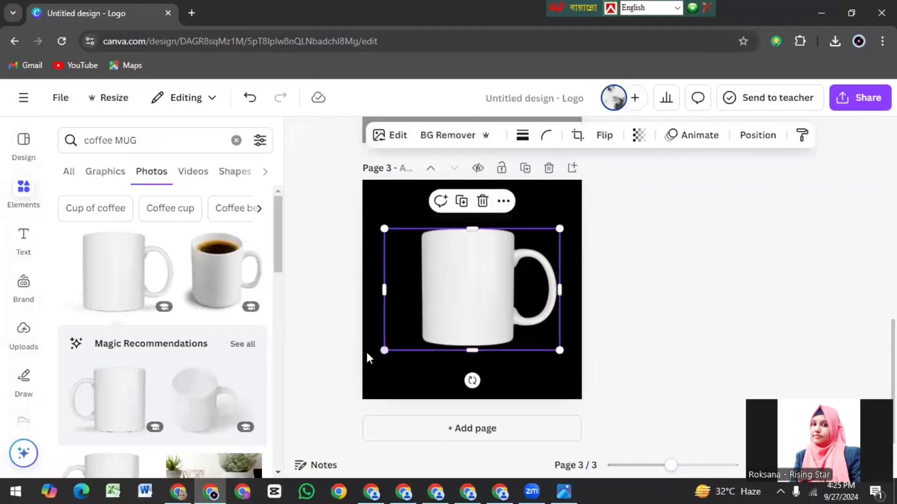
drag(384, 349, 336, 397)
drag(428, 340, 468, 299)
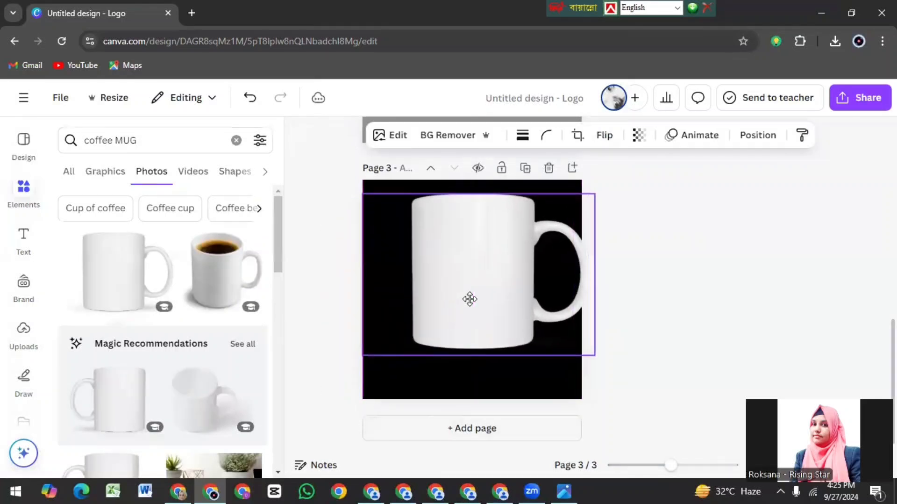
drag(368, 358, 327, 383)
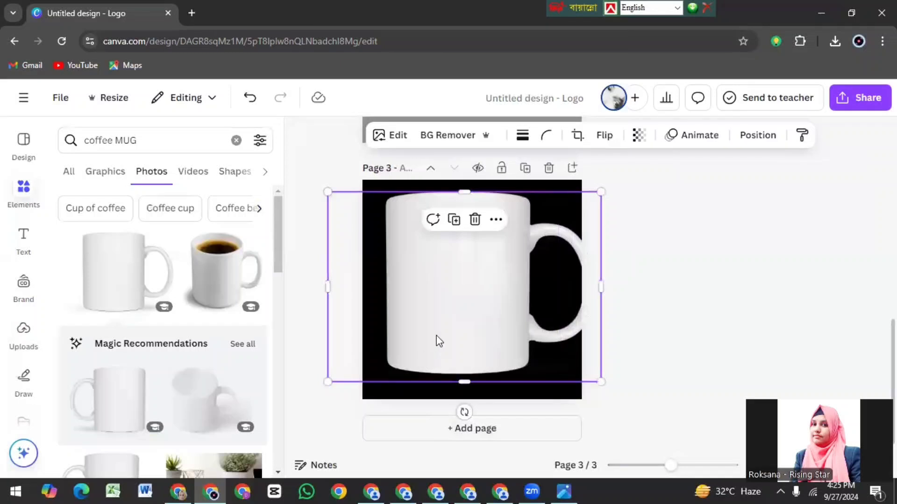
drag(437, 341, 426, 340)
drag(485, 309, 466, 308)
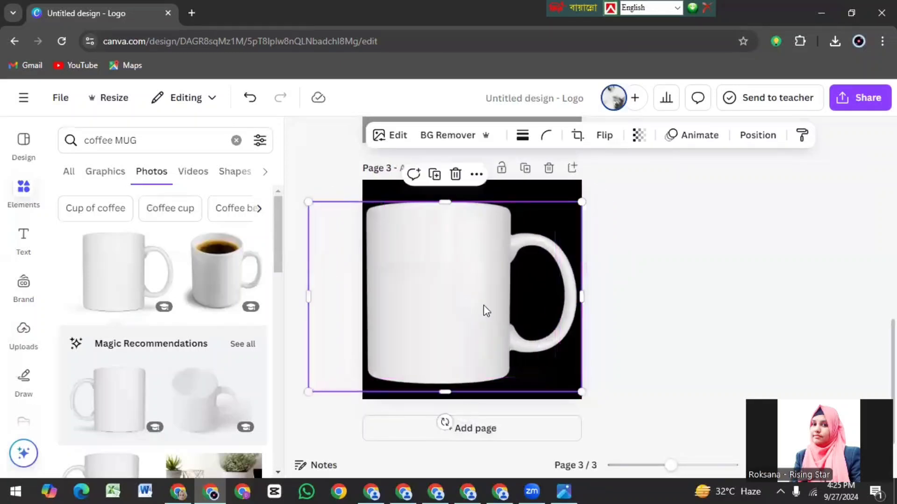
drag(576, 207, 554, 221)
drag(463, 276, 472, 267)
click(323, 198)
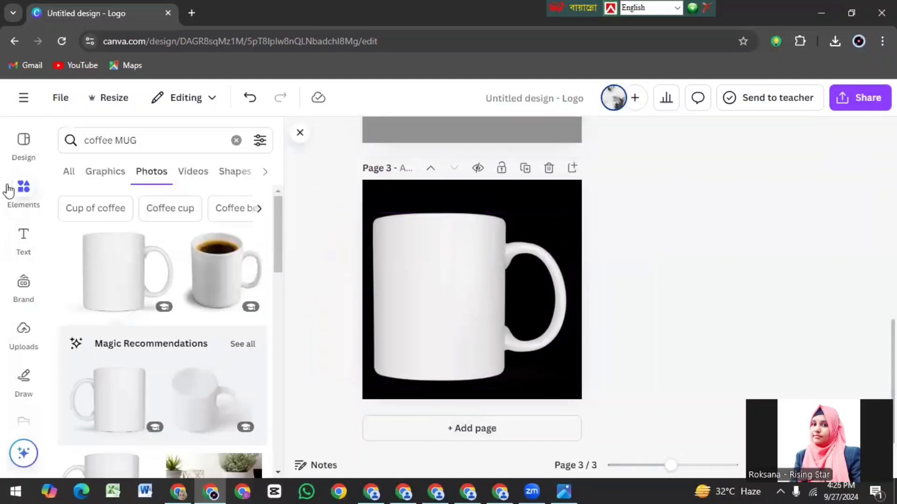
Step: Place the uploaded gray-background COFFEE image over the mug and remove its background with BG Remover
click(27, 338)
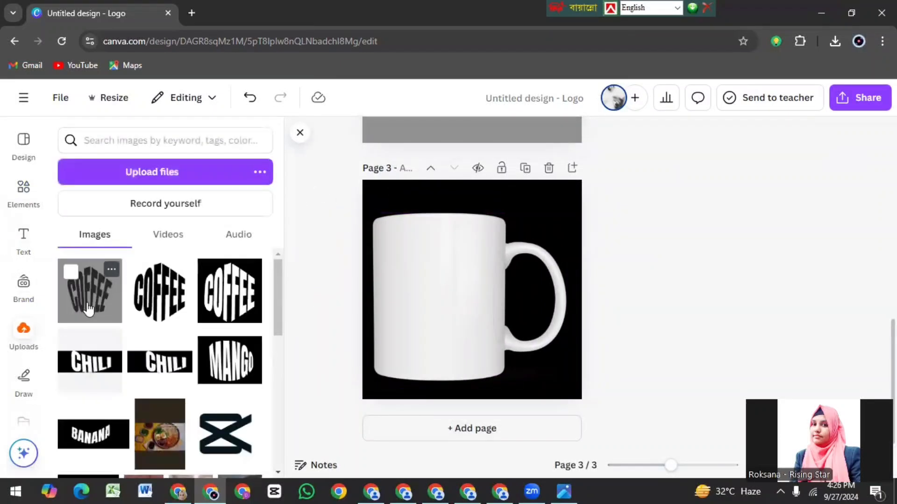
click(91, 311)
drag(499, 292, 479, 300)
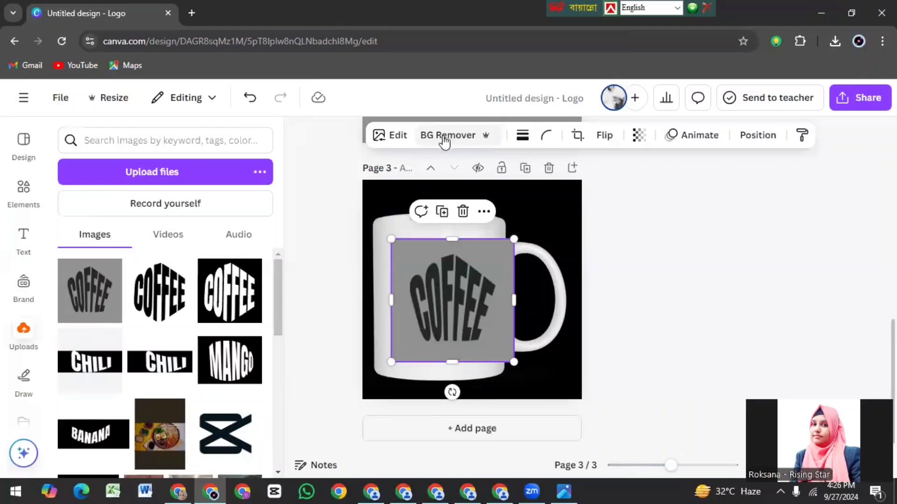
click(459, 135)
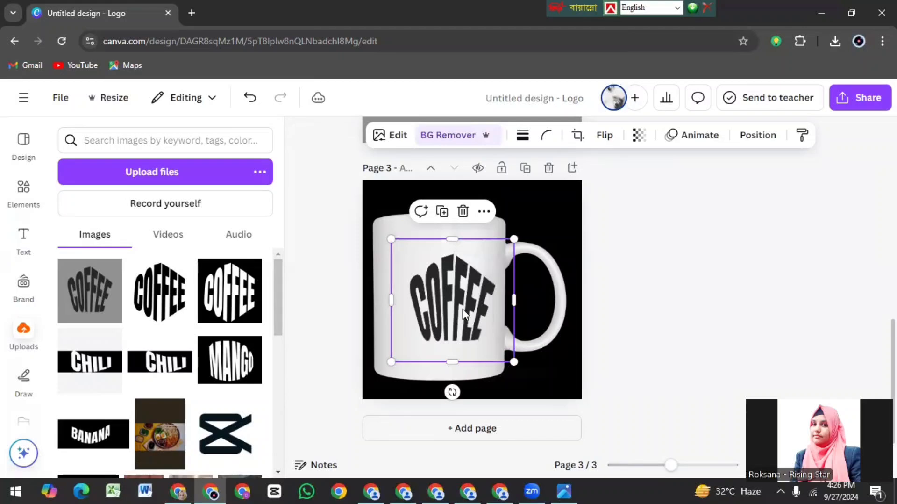
Step: Enlarge the COFFEE logo and center it on the mug's body so it spans almost the full width
drag(464, 314, 439, 310)
drag(379, 361, 336, 404)
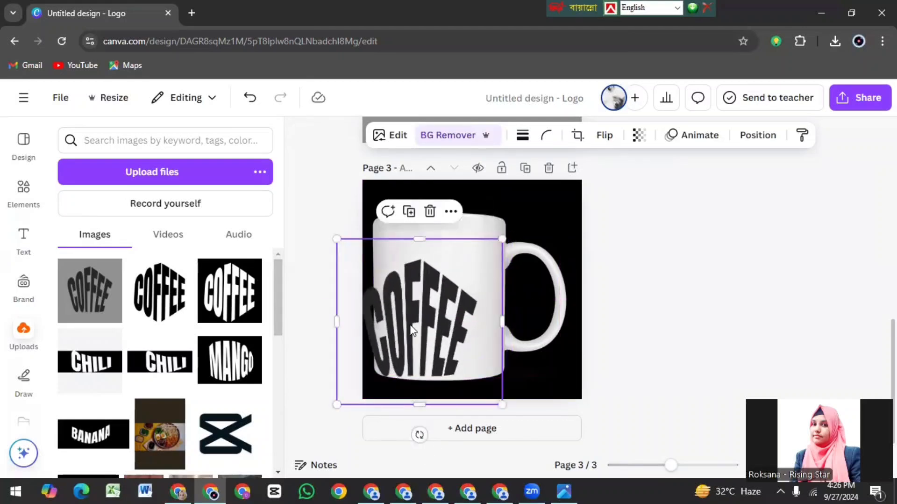
drag(412, 330, 448, 307)
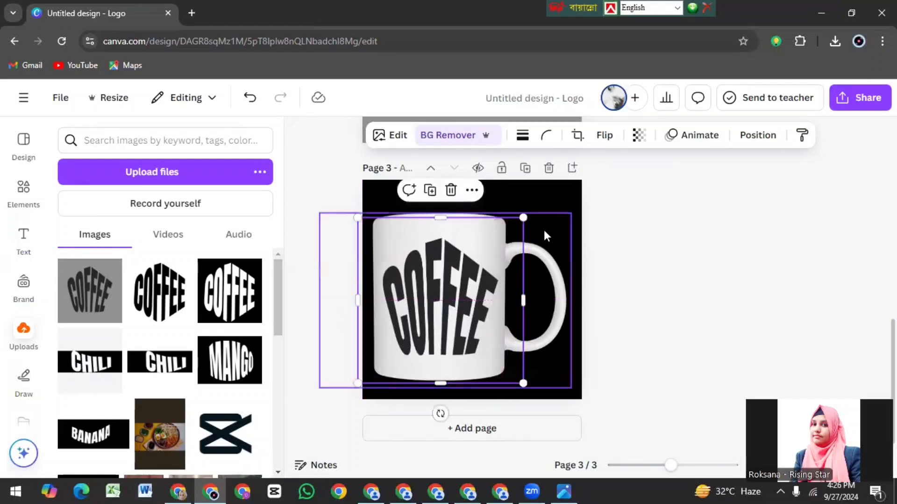
click(546, 230)
click(552, 200)
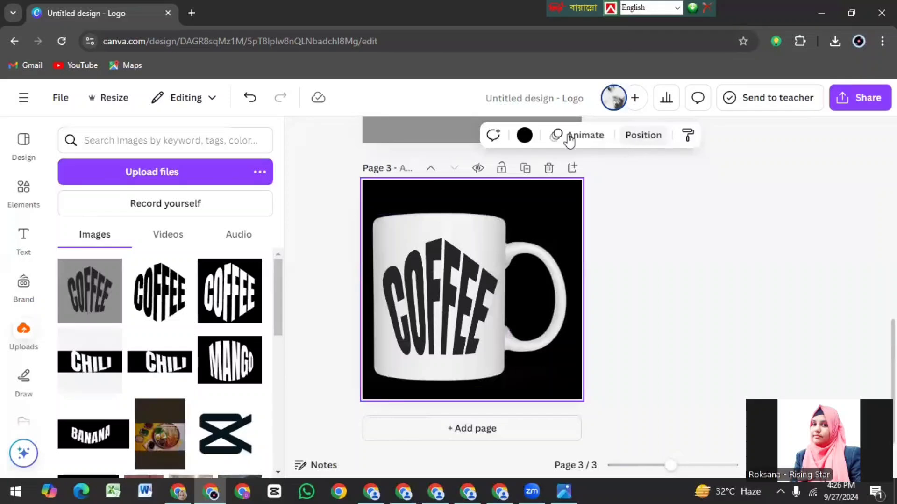
Step: Make the COFFEE logo on the mug partly transparent so the lettering blends in as dark gray
click(476, 248)
click(641, 141)
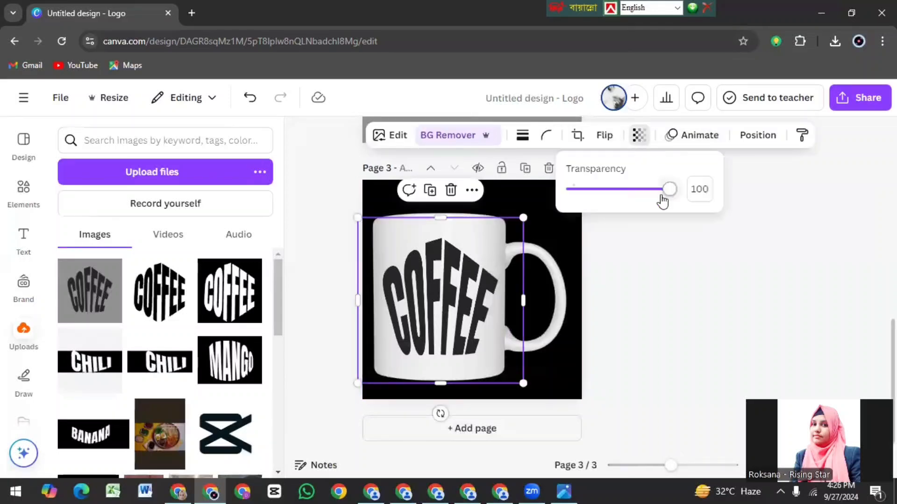
drag(669, 198, 634, 200)
click(647, 262)
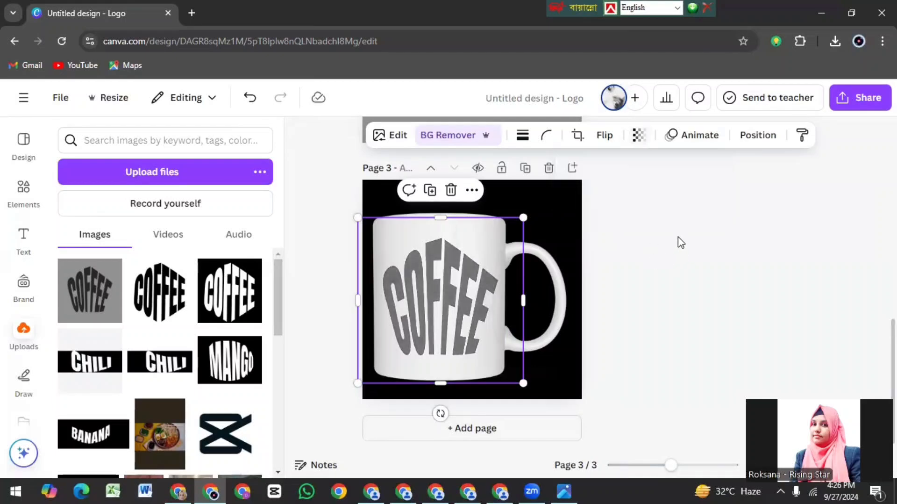
click(679, 243)
scroll(870, 340, up, 1)
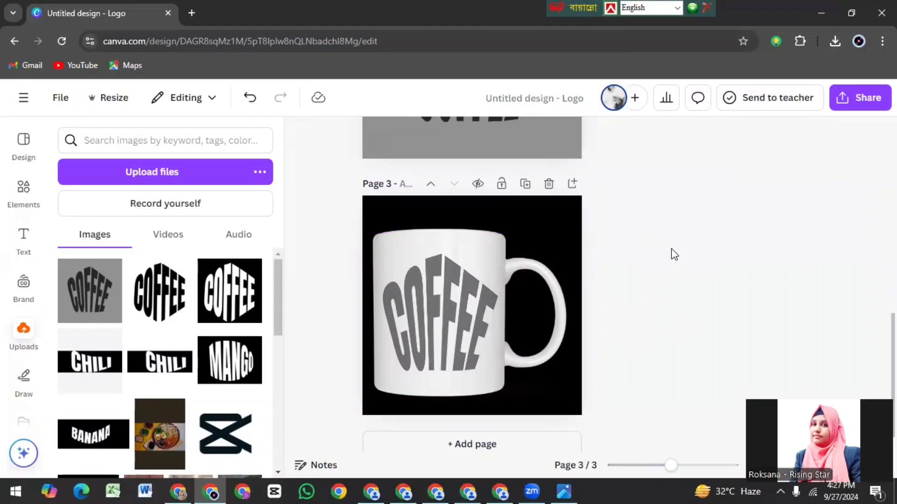
scroll(751, 336, up, 2)
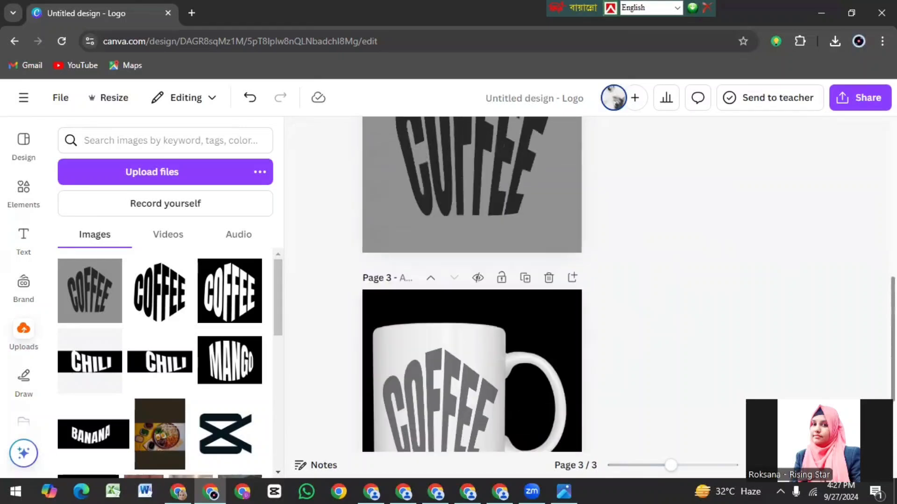
scroll(751, 335, down, 2)
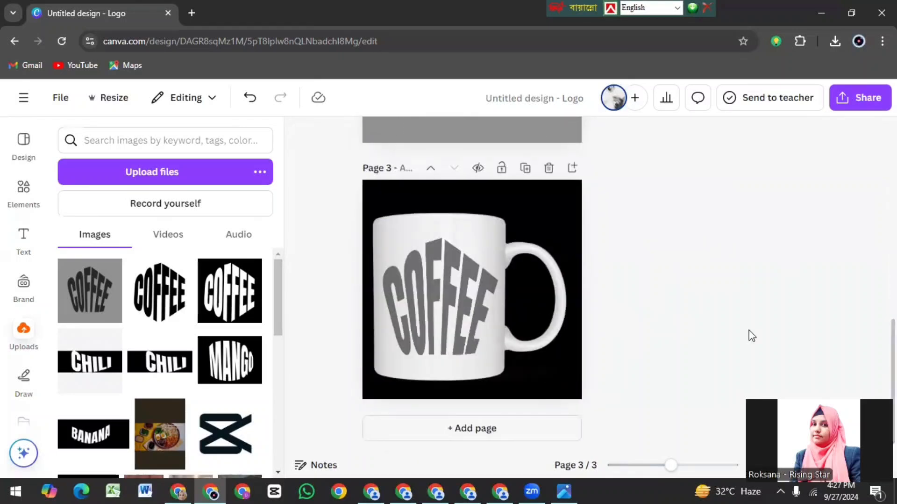